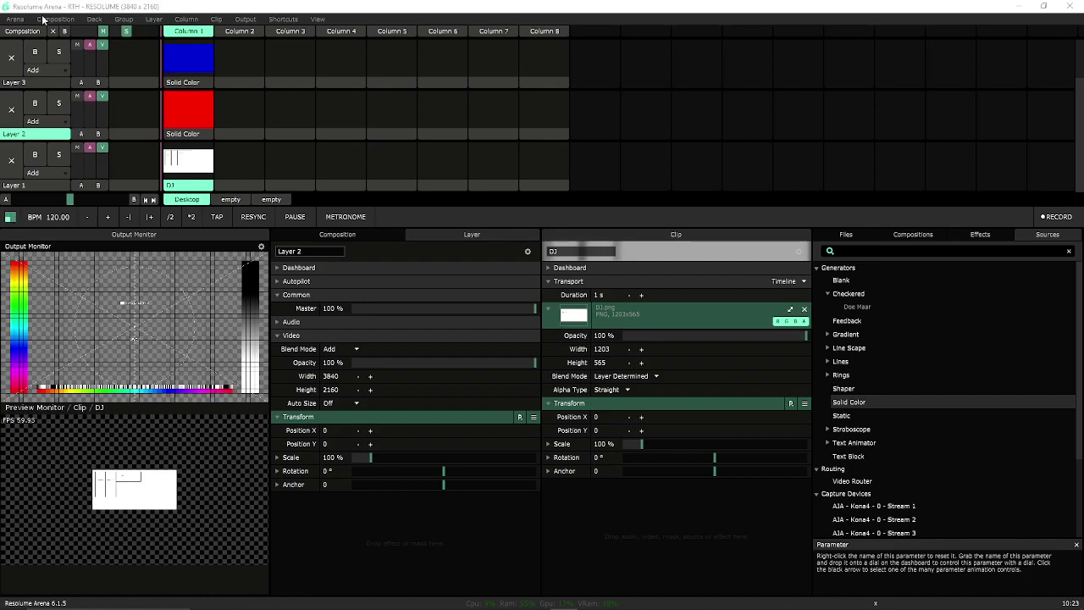
- Open the Advanced Output settings and move their window down, clear of the main view
click(245, 18)
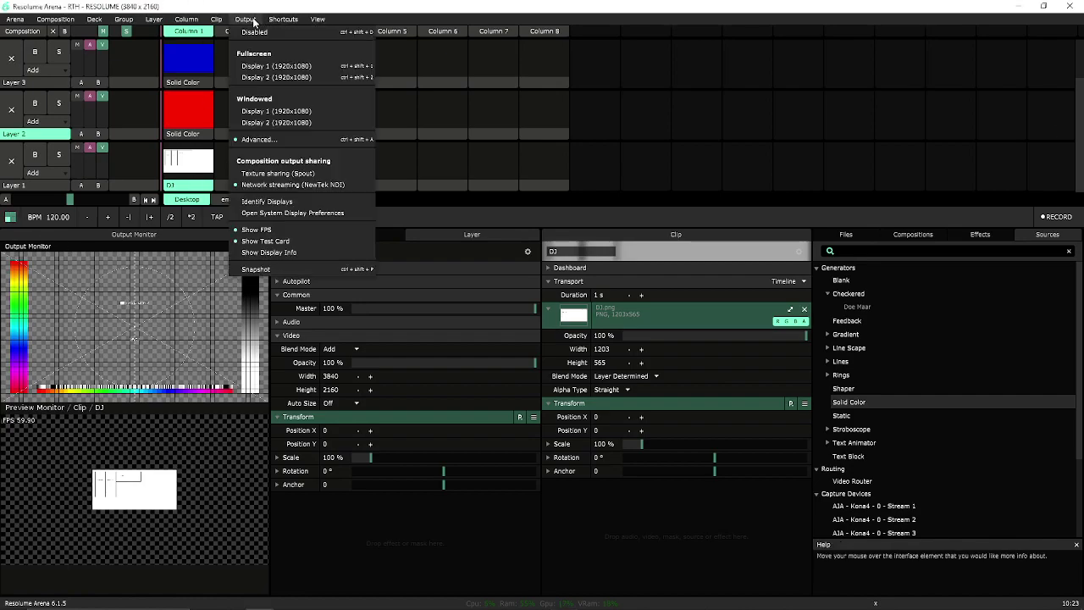
click(274, 139)
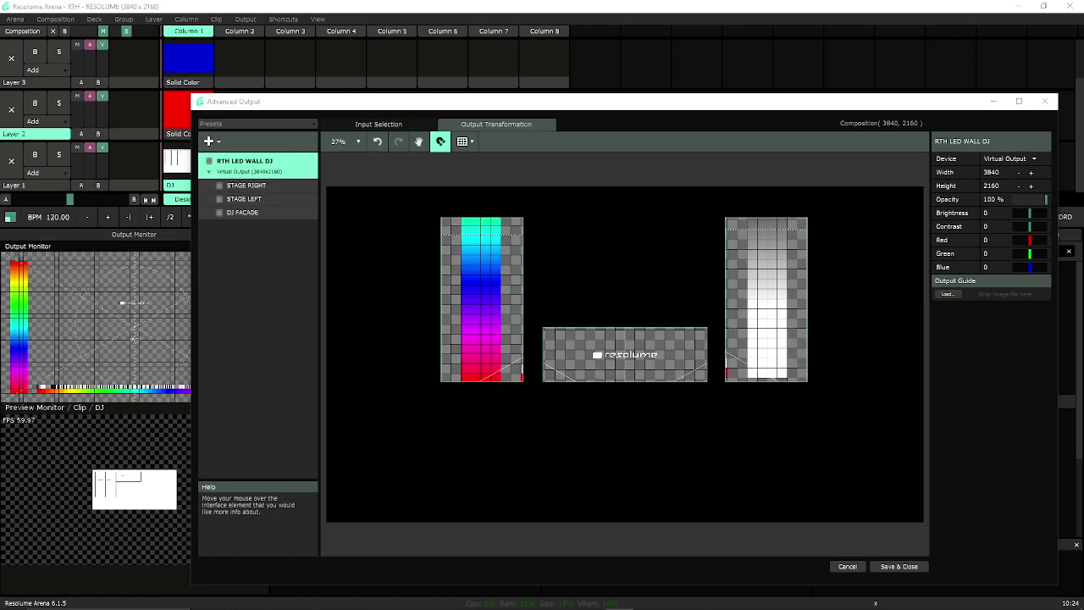
drag(477, 100, 490, 531)
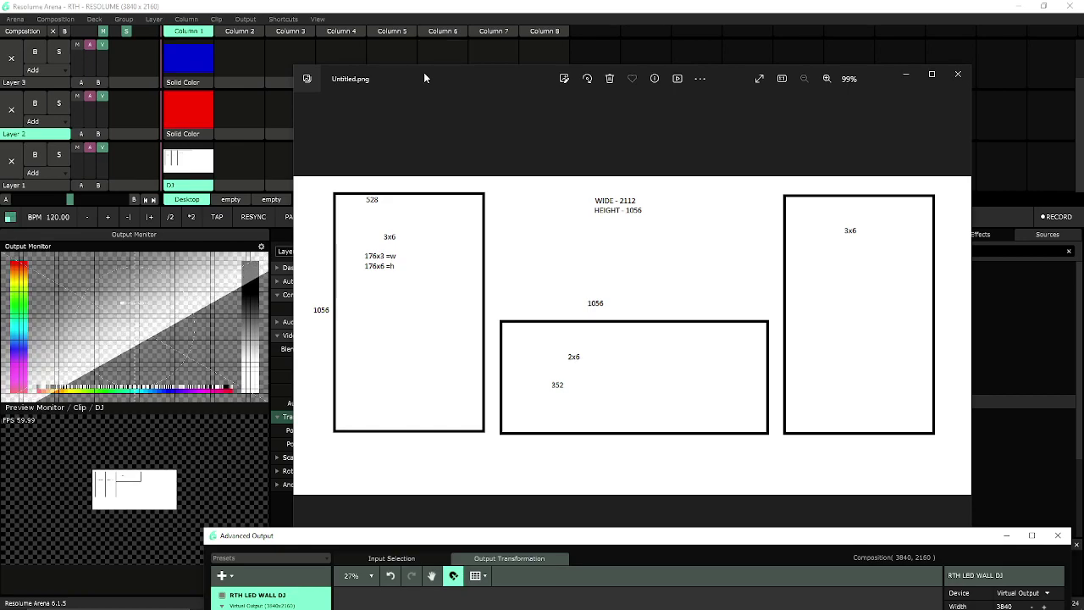
- Examine the Untitled.png sketch showing the pixel sizes and arrangement of the three LED walls
drag(517, 90, 465, 97)
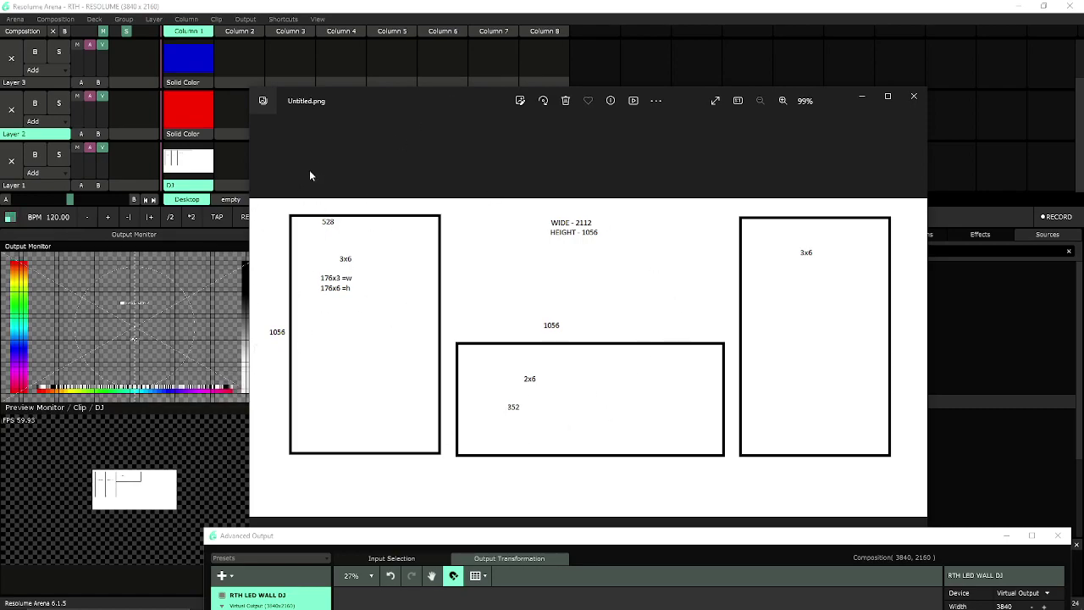
drag(465, 112, 439, 74)
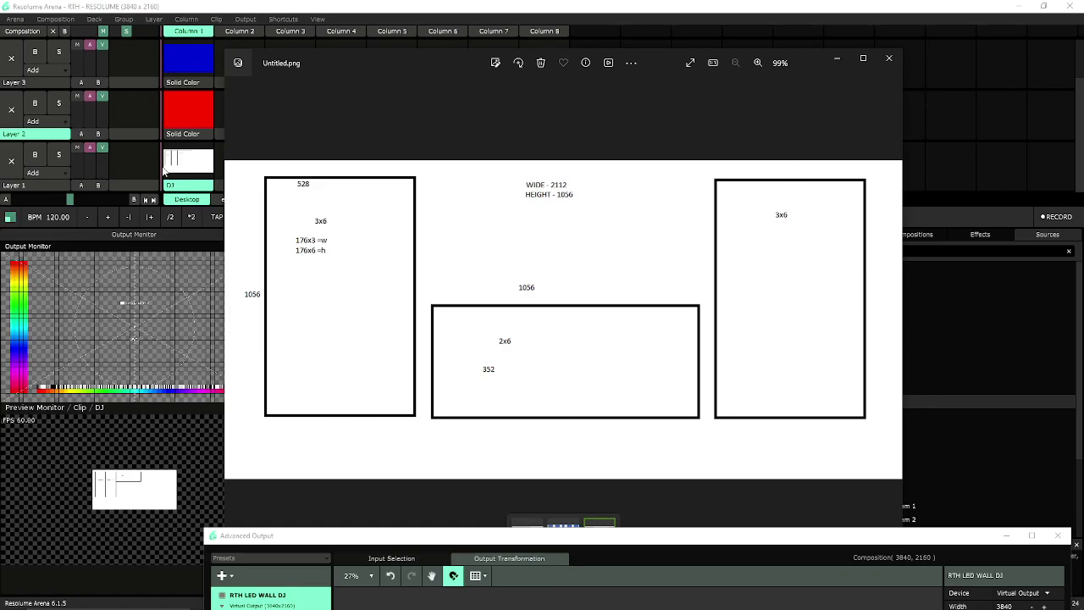
key(alt+Tab)
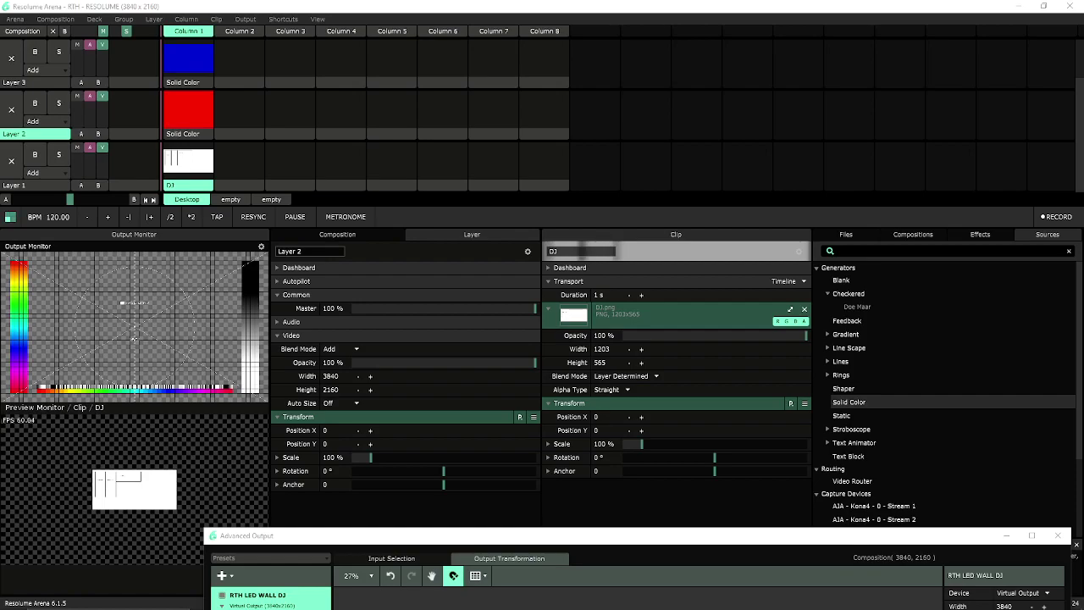
- Switch to SmartLCT in a maximized window, and save and close the Advanced Output settings covering it
key(alt+Tab)
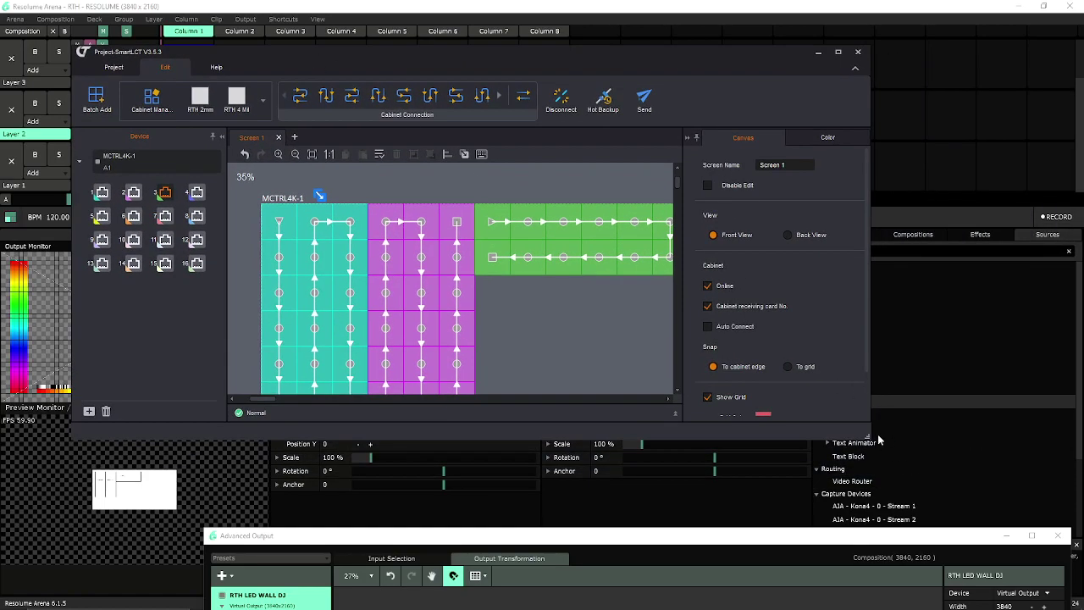
drag(868, 436, 1081, 515)
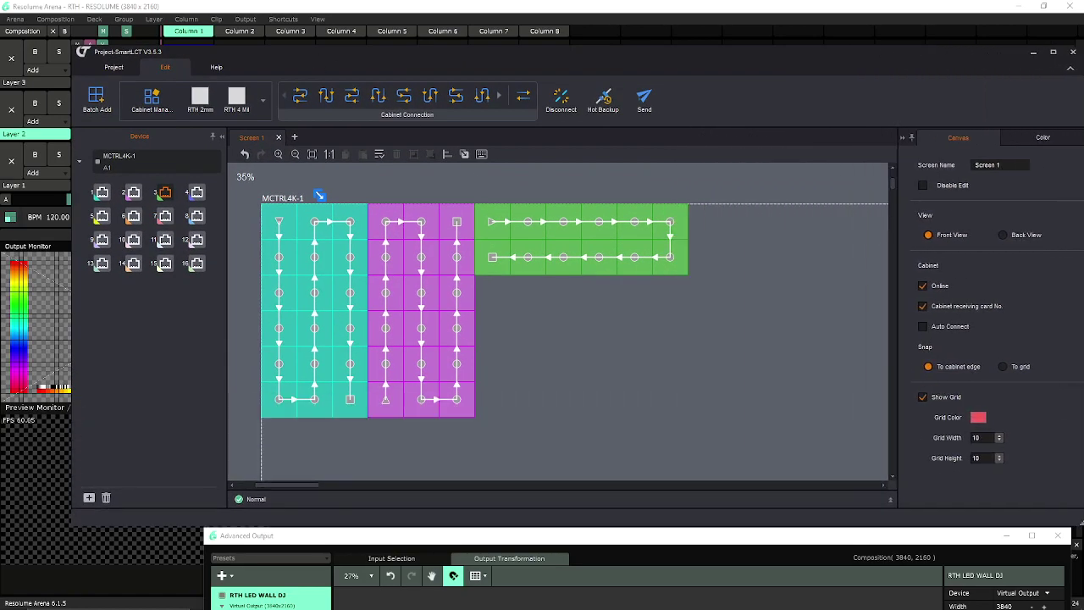
click(1043, 52)
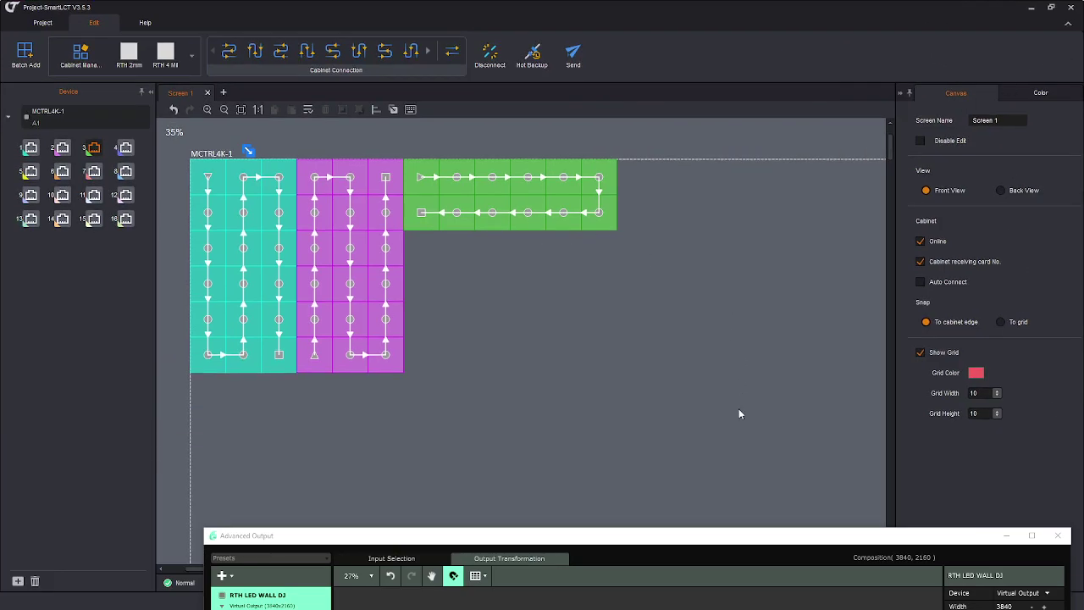
drag(714, 540, 599, 102)
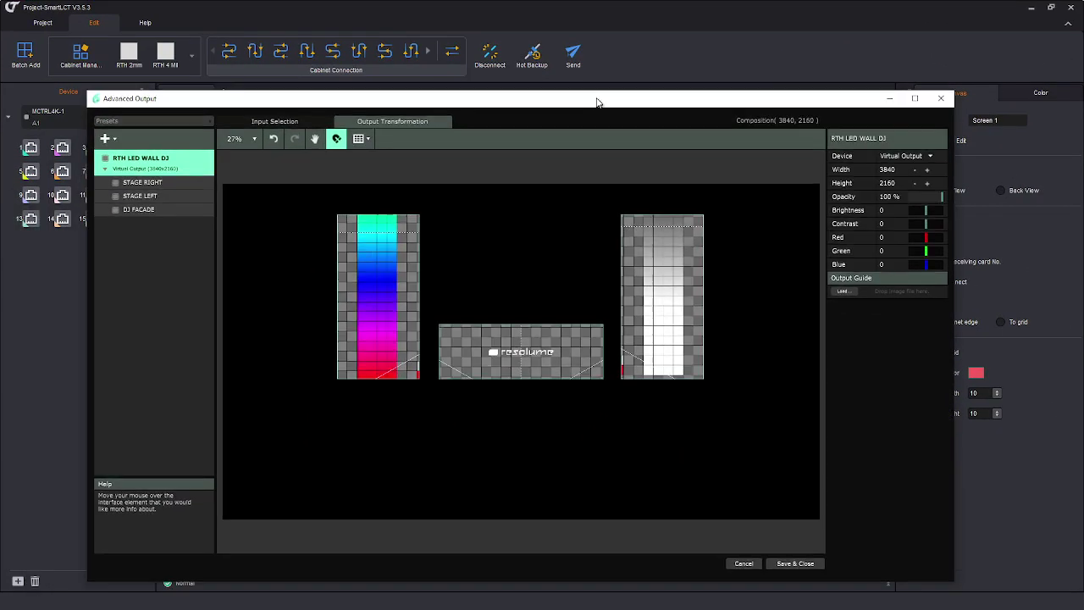
click(803, 555)
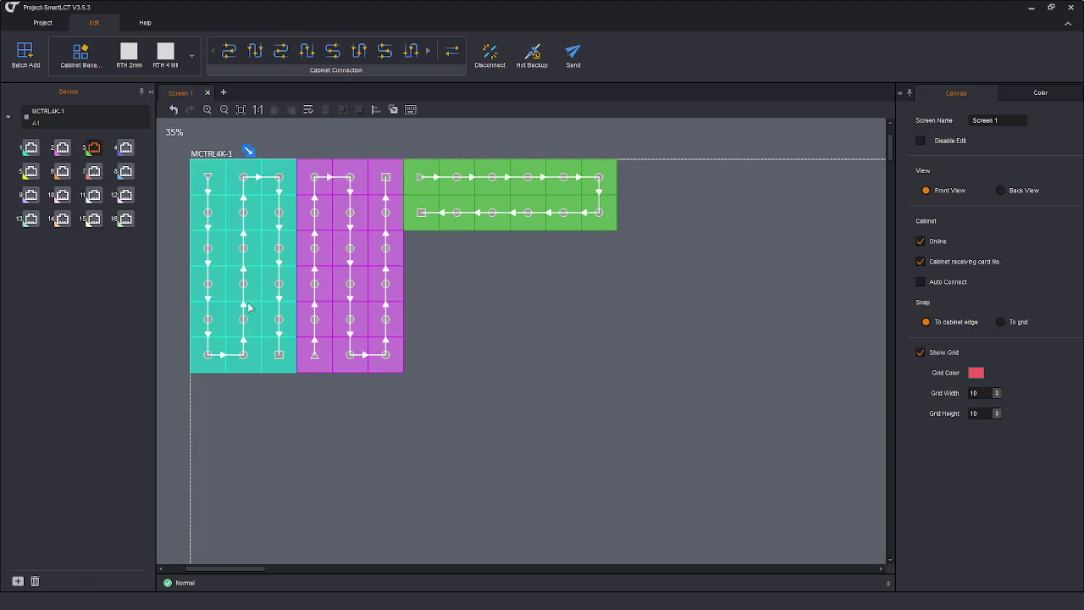
- Examine the MCTRL4K-1 cabinet layout against the full canvas boundary
scroll(249, 298, down, 3)
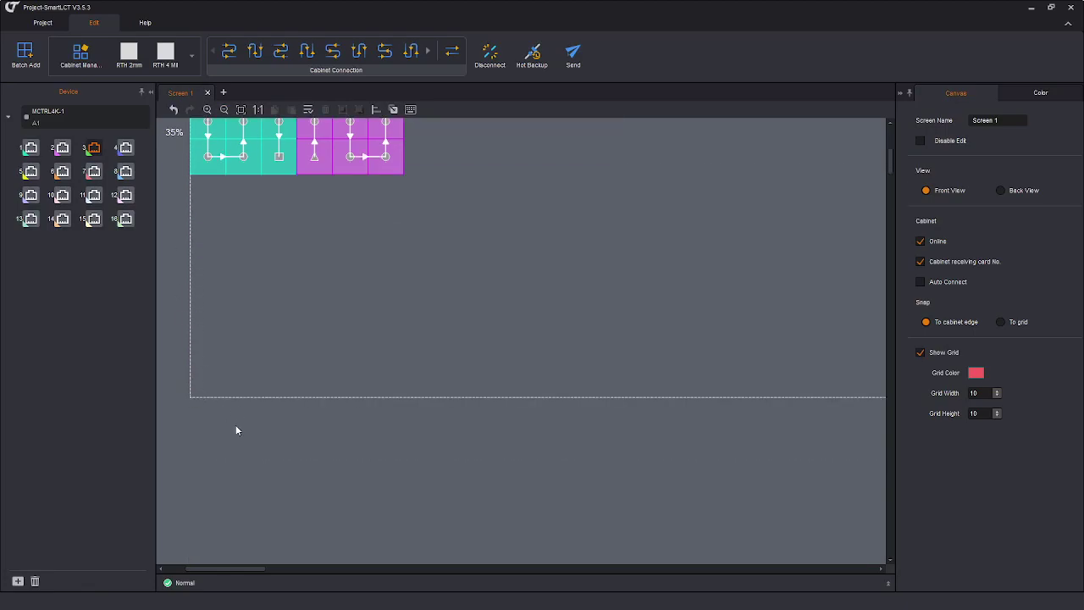
mouse_move(256, 566)
mouse_down()
mouse_move(319, 561)
mouse_move(309, 539)
mouse_move(279, 568)
mouse_move(229, 564)
mouse_move(271, 559)
mouse_move(249, 568)
mouse_up()
scroll(349, 416, up, 3)
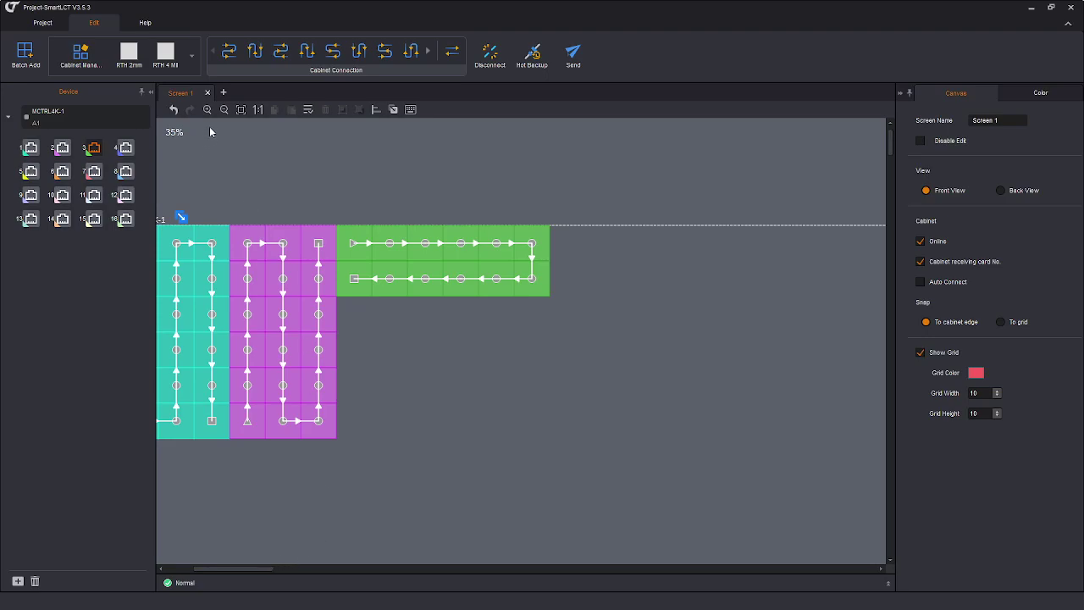
click(223, 109)
click(224, 109)
scroll(453, 315, down, 2)
scroll(439, 313, up, 2)
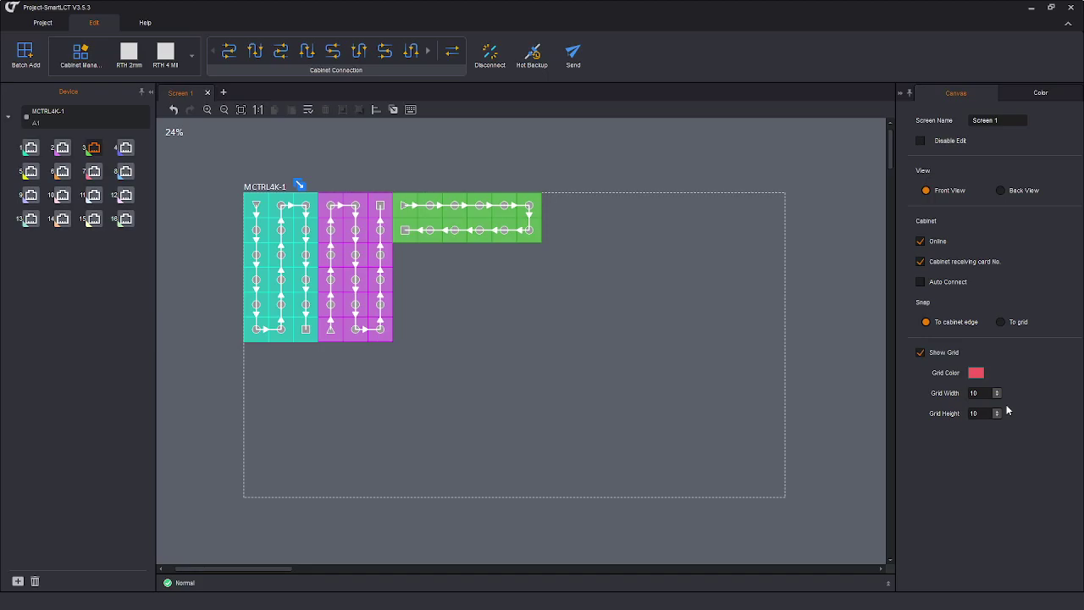
- Return to Resolume Arena and open the input selection of the Advanced Output settings
drag(952, 6, 952, 46)
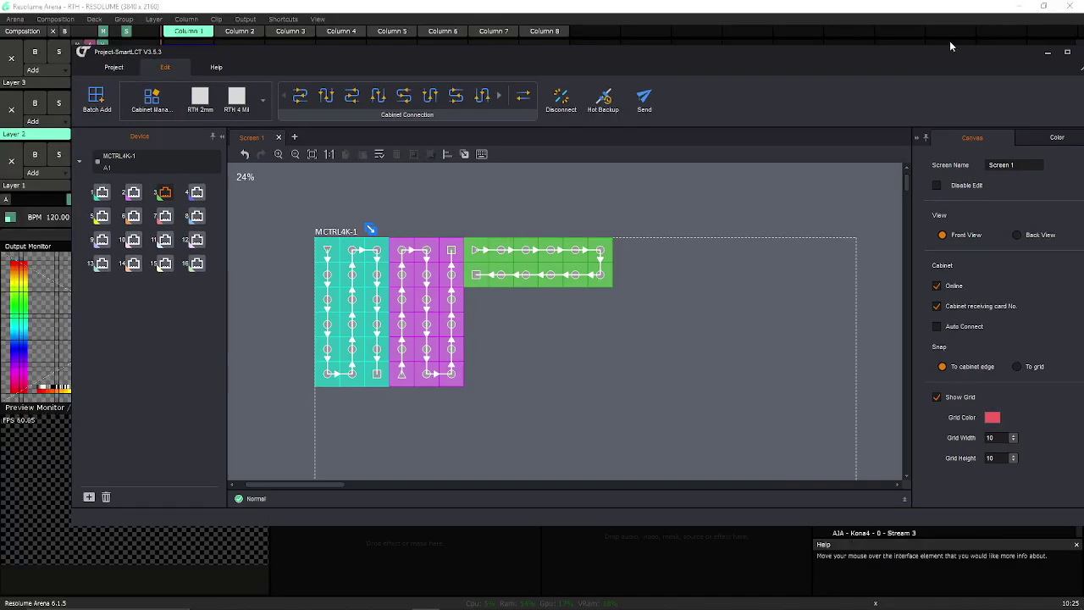
drag(864, 59, 1083, 77)
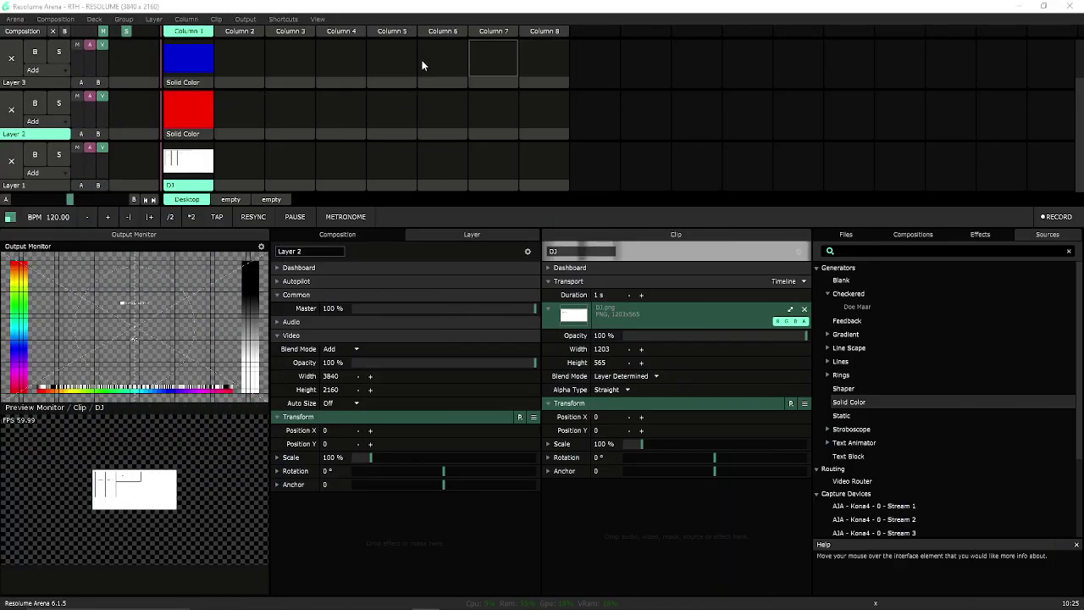
click(246, 18)
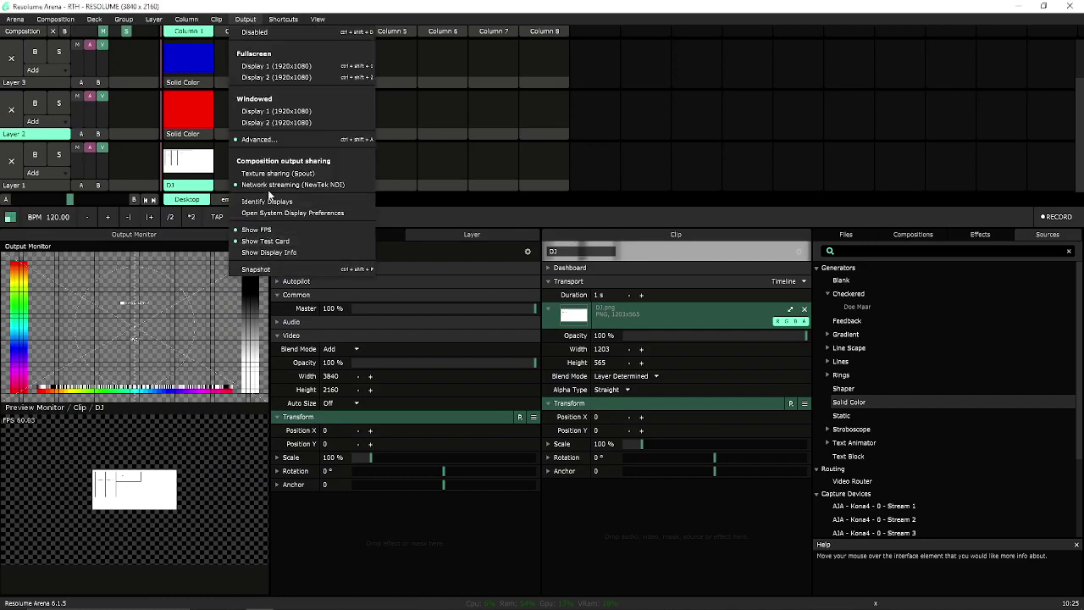
click(269, 139)
click(312, 119)
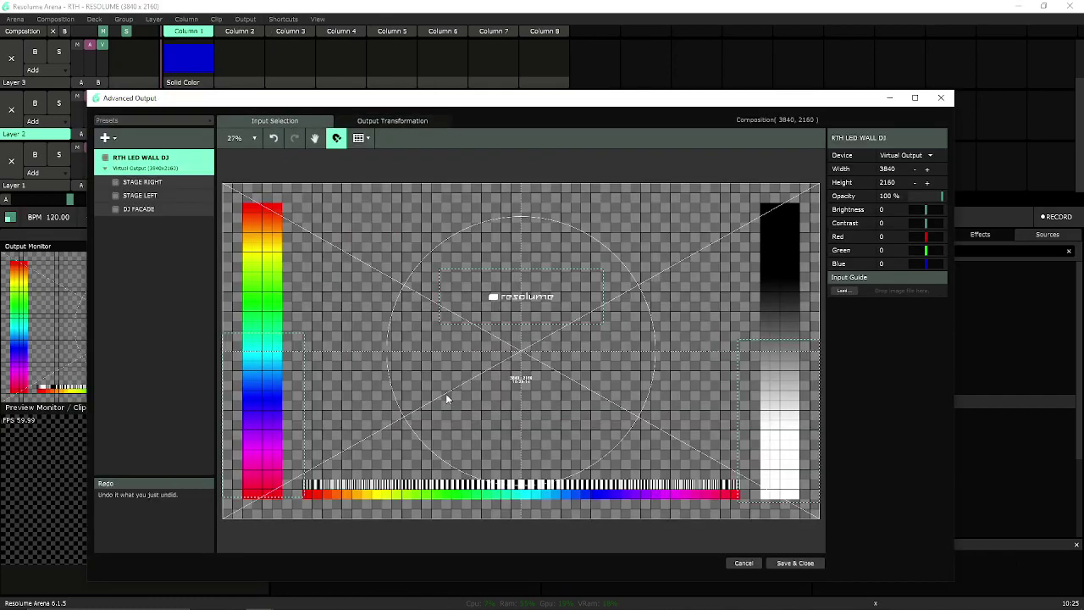
- Raise the DJ FACADE slice in the output, and move its input selection to the composition's upper-left corner at X 528, Y 176
click(491, 305)
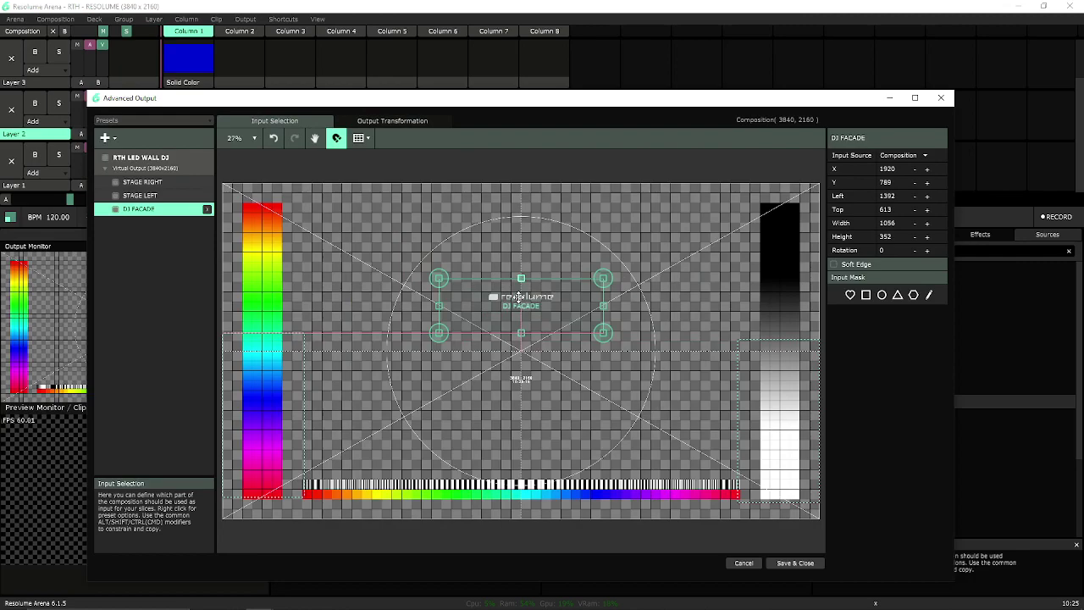
click(385, 121)
drag(492, 352, 487, 329)
click(296, 122)
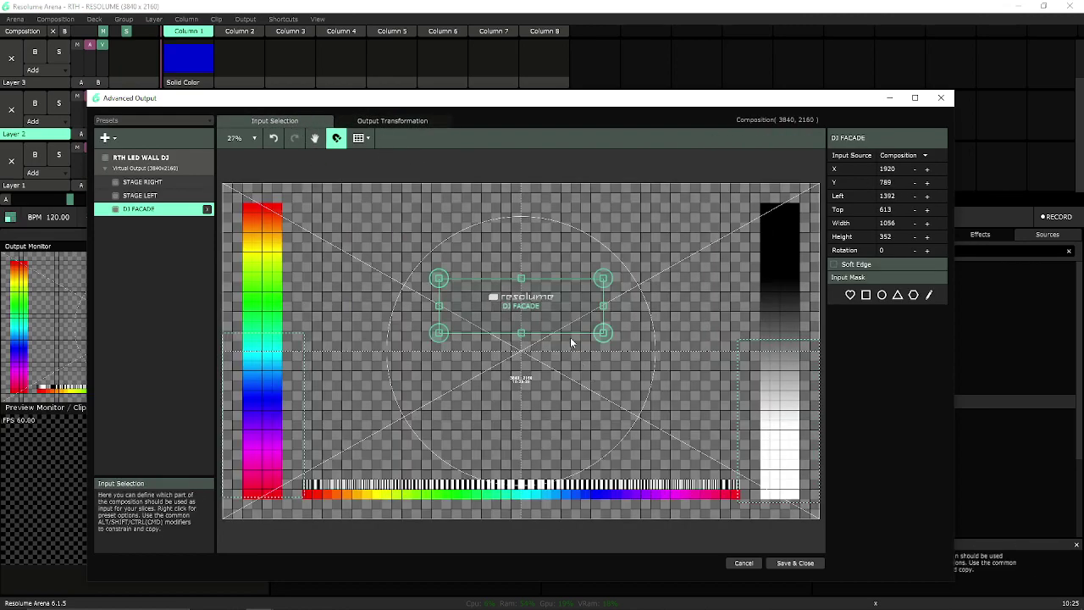
drag(539, 300, 328, 213)
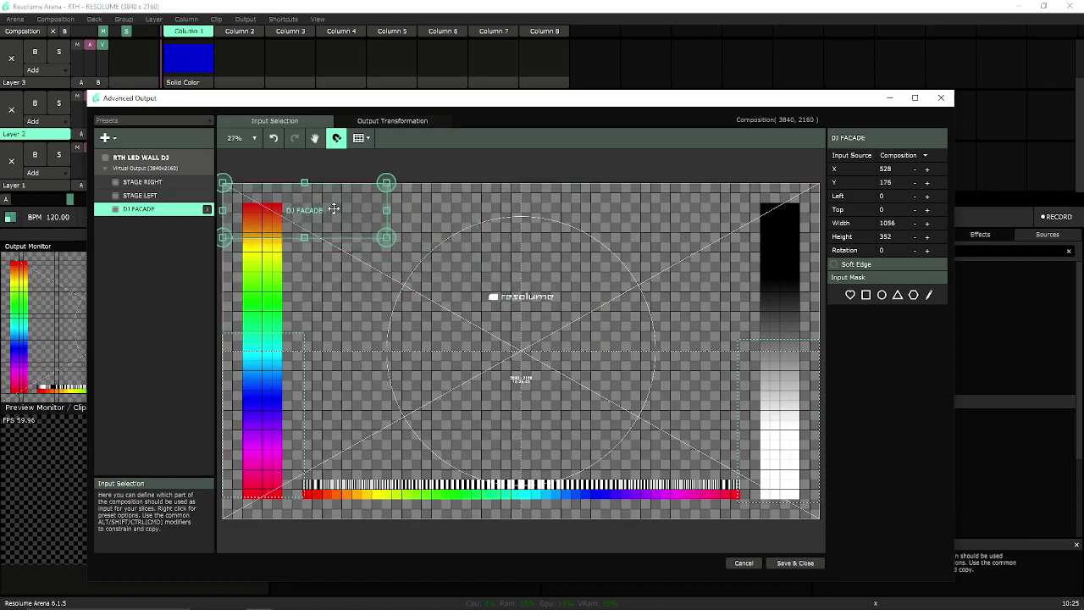
- Lower the DJ FACADE slice in the output, and move its input selection to X 1920, Y 735
click(389, 120)
mouse_move(494, 329)
mouse_down()
mouse_move(523, 439)
mouse_move(714, 496)
mouse_move(471, 323)
mouse_move(496, 346)
mouse_up()
click(300, 125)
drag(310, 209, 517, 303)
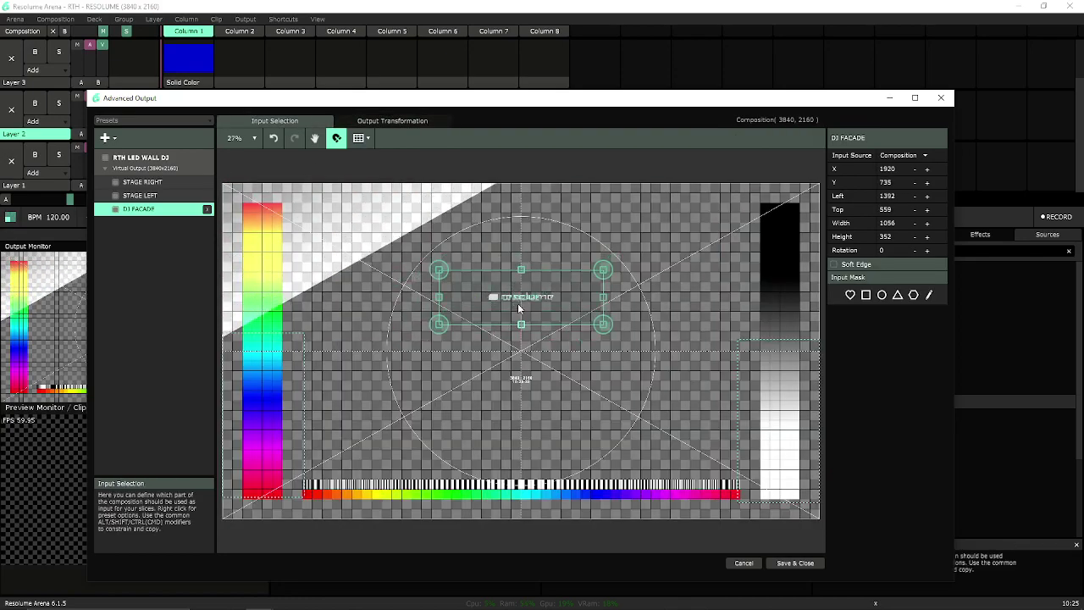
- Spread the output slices to the corners: STAGE LEFT upper left, STAGE RIGHT upper right, DJ FACADE lower right at X 3312, Y 1984
mouse_move(788, 598)
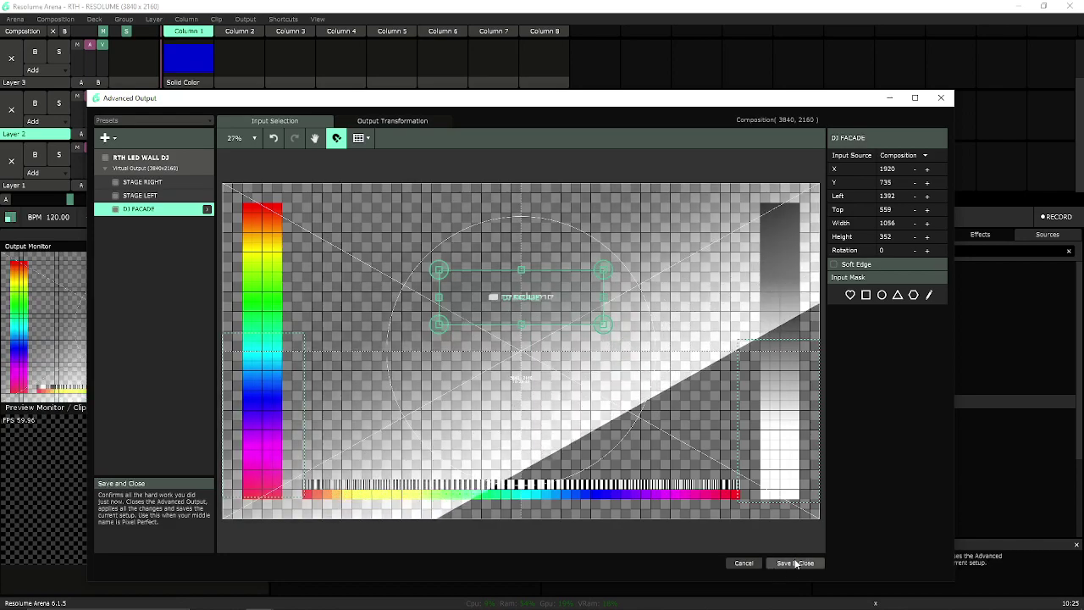
click(393, 120)
click(295, 124)
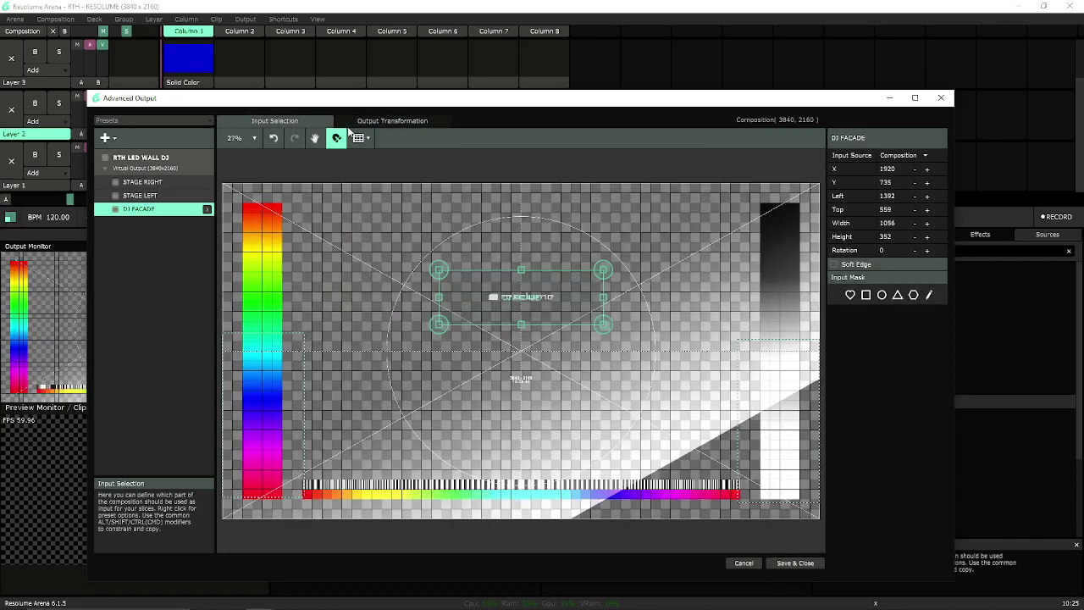
click(392, 120)
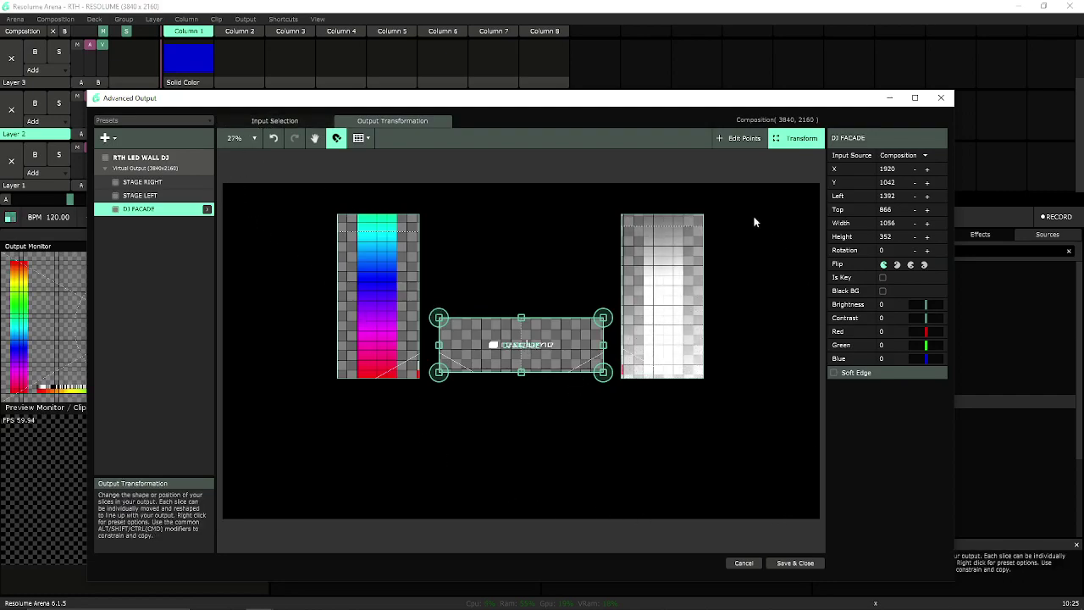
mouse_move(504, 362)
mouse_down()
mouse_move(504, 266)
mouse_move(504, 382)
mouse_up()
click(389, 300)
drag(390, 299, 274, 268)
drag(525, 362, 510, 404)
drag(650, 284, 763, 253)
drag(525, 408, 757, 492)
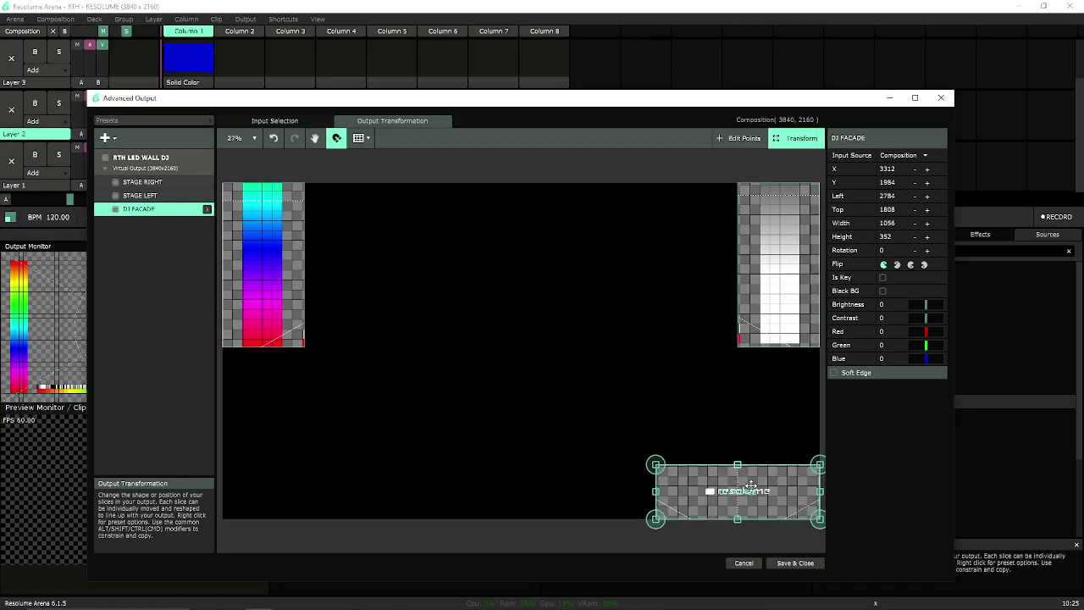
- Reposition the output slices, STAGE LEFT to about X 1008, Y 1126, STAGE RIGHT to about X 3111, Y 783, DJ FACADE low between them, and save
click(307, 336)
drag(260, 275, 372, 341)
drag(746, 271, 570, 337)
drag(413, 320, 425, 325)
drag(627, 398, 704, 371)
drag(720, 491, 579, 460)
drag(391, 345, 384, 366)
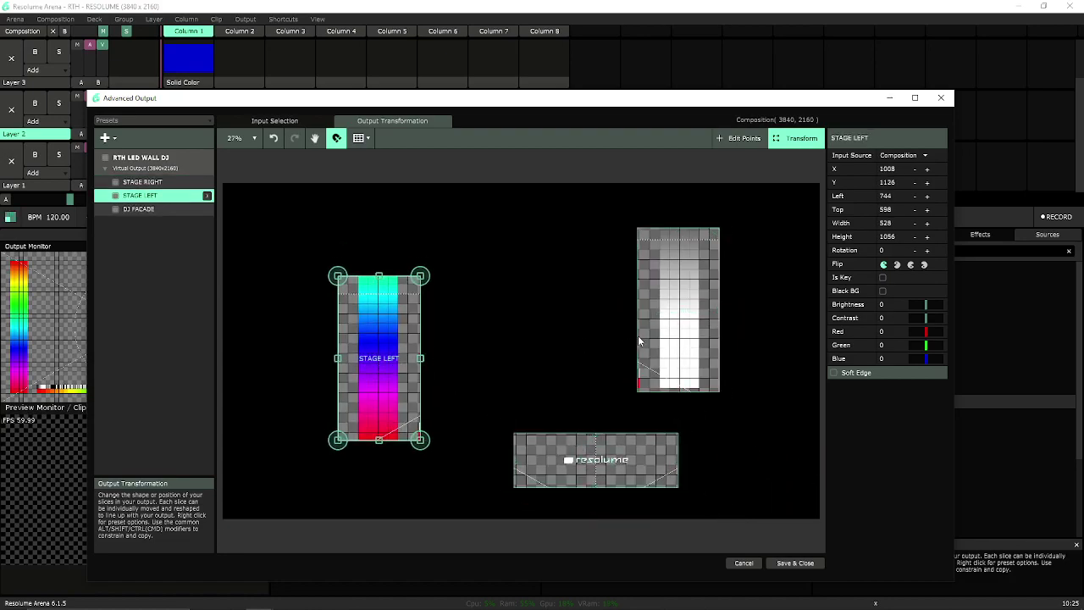
drag(677, 321, 705, 317)
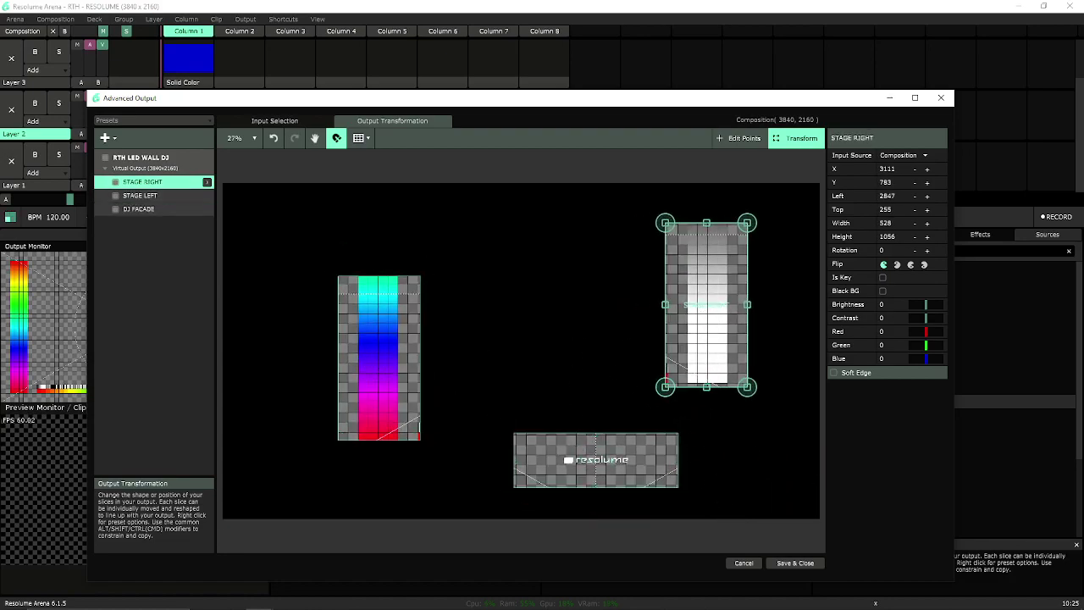
click(794, 562)
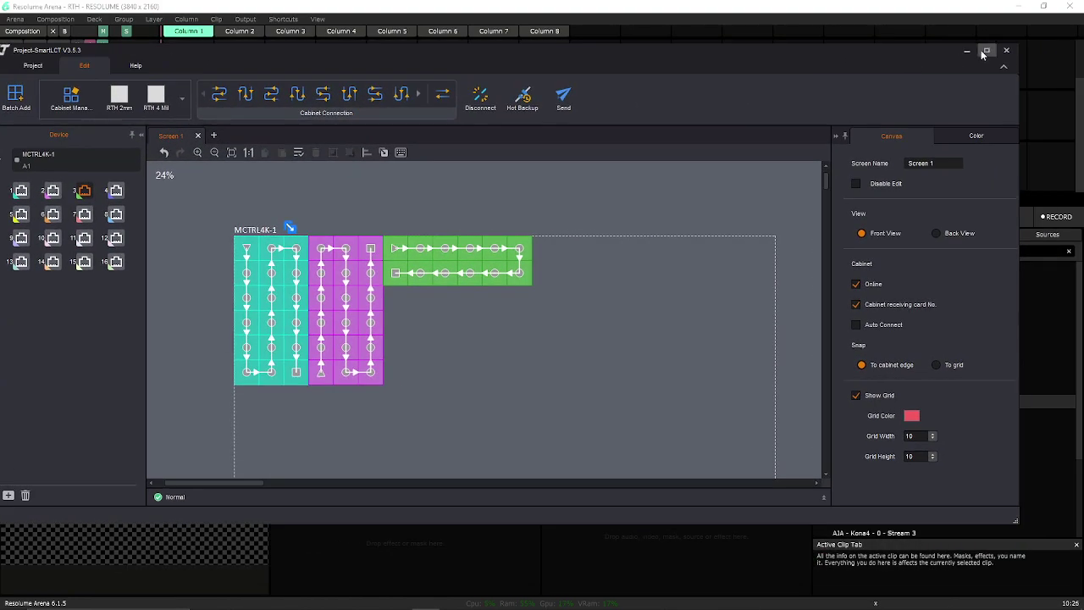
- Maximize SmartLCT, and check the cabinet layout in Back View before returning to Front View
click(985, 50)
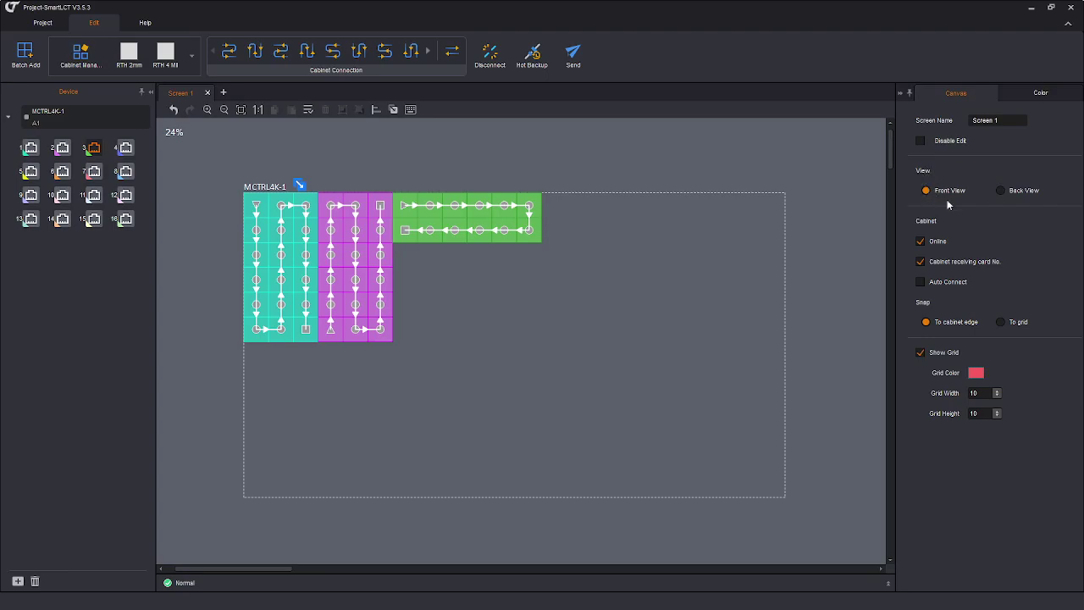
click(1001, 191)
click(926, 191)
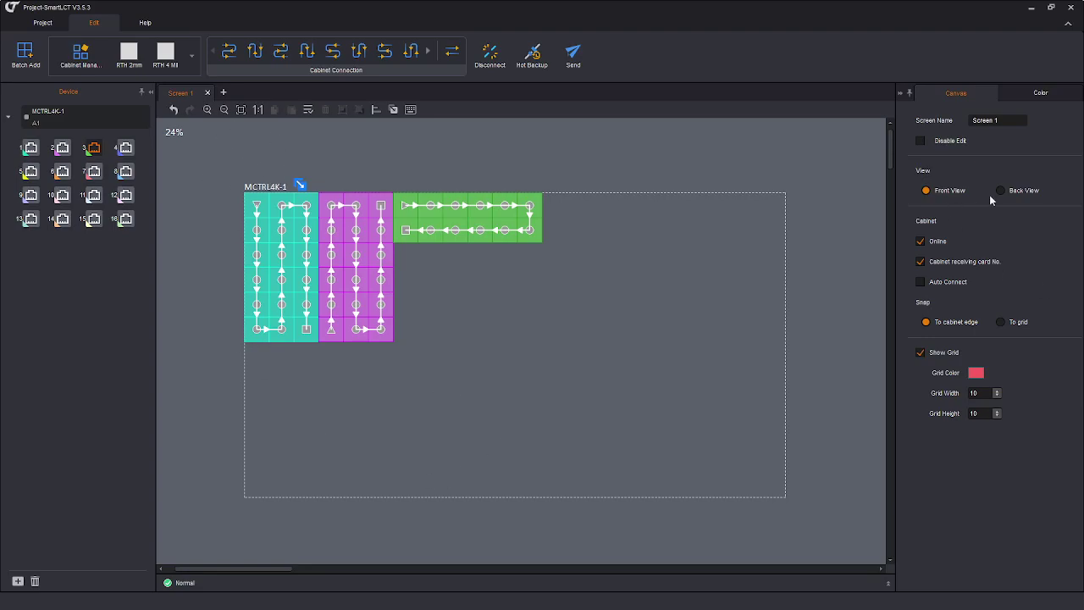
- Compare the Untitled.png wall sketch with the SmartLCT cabinet layout
drag(1082, 125, 368, 54)
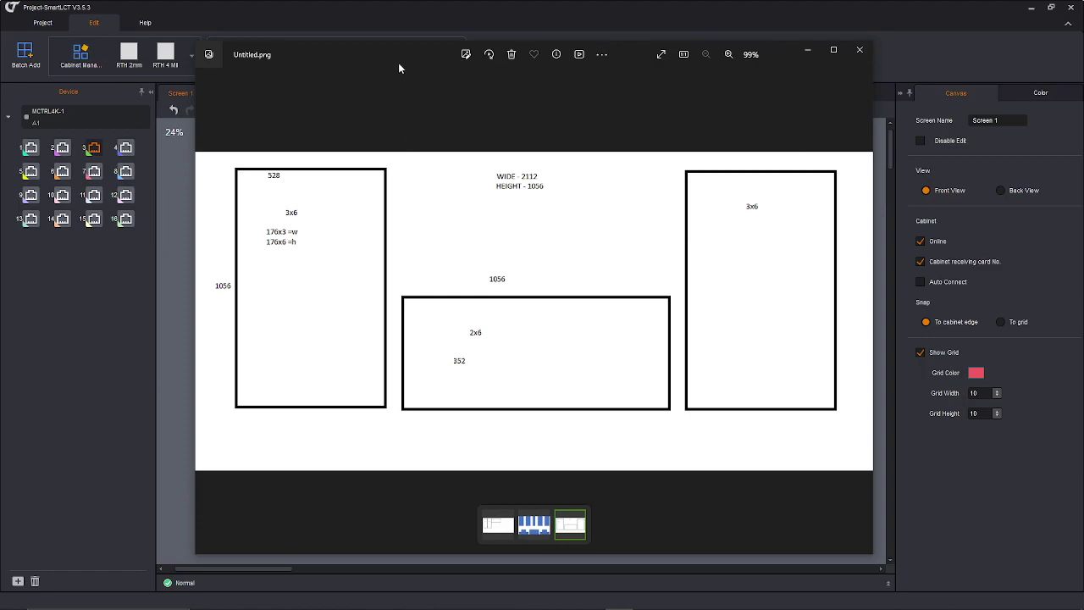
drag(396, 53, 862, 206)
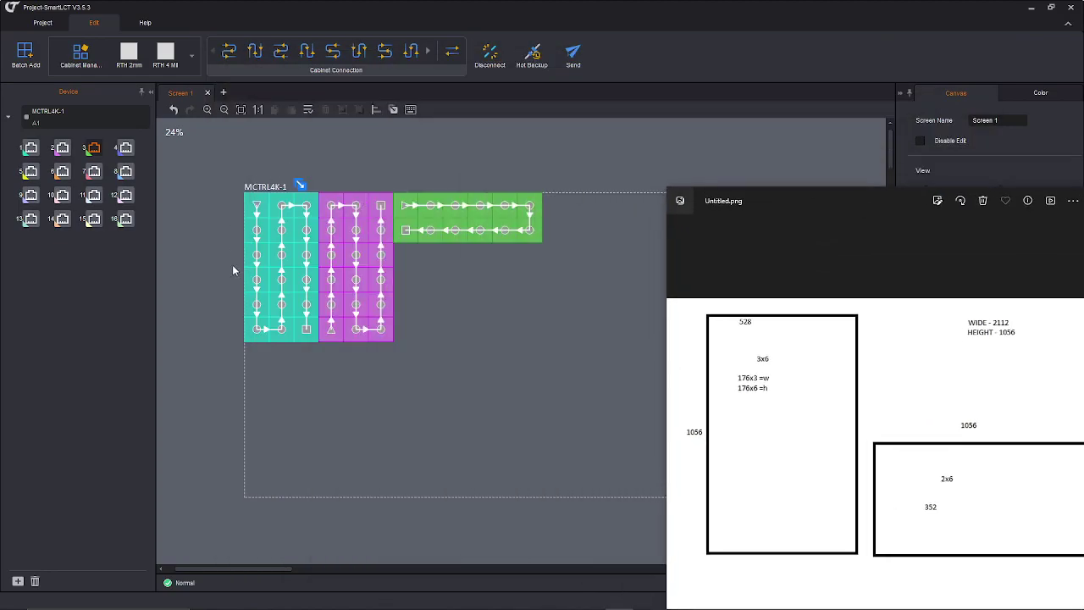
key(alt+Tab)
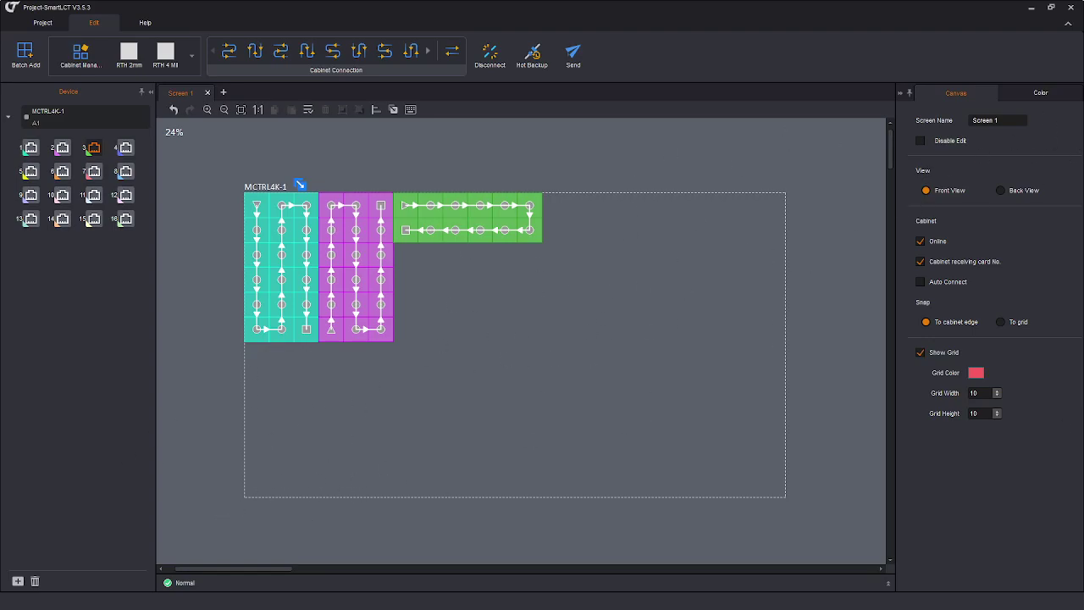
key(alt+Tab)
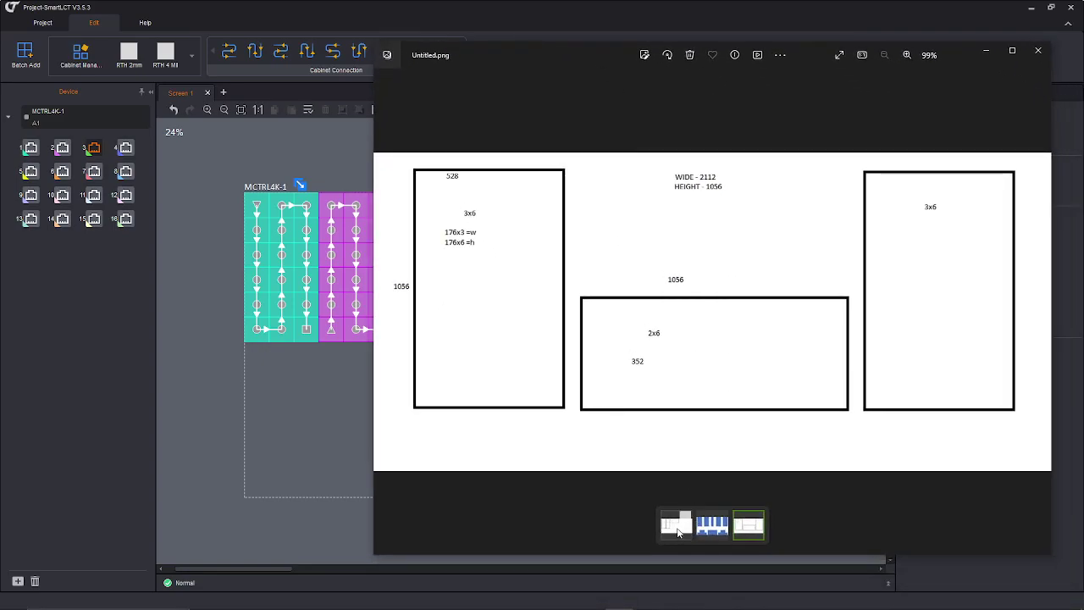
- Bring up the DJ.png layout sketch to compare with the SmartLCT cabinets, and move it out of view
click(675, 529)
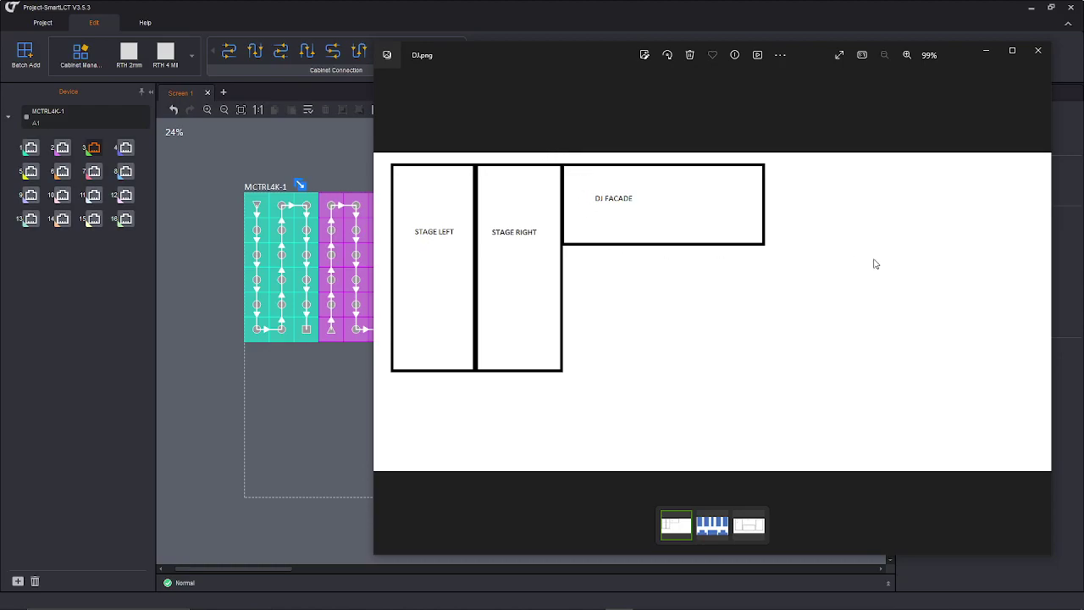
drag(570, 58, 1083, 118)
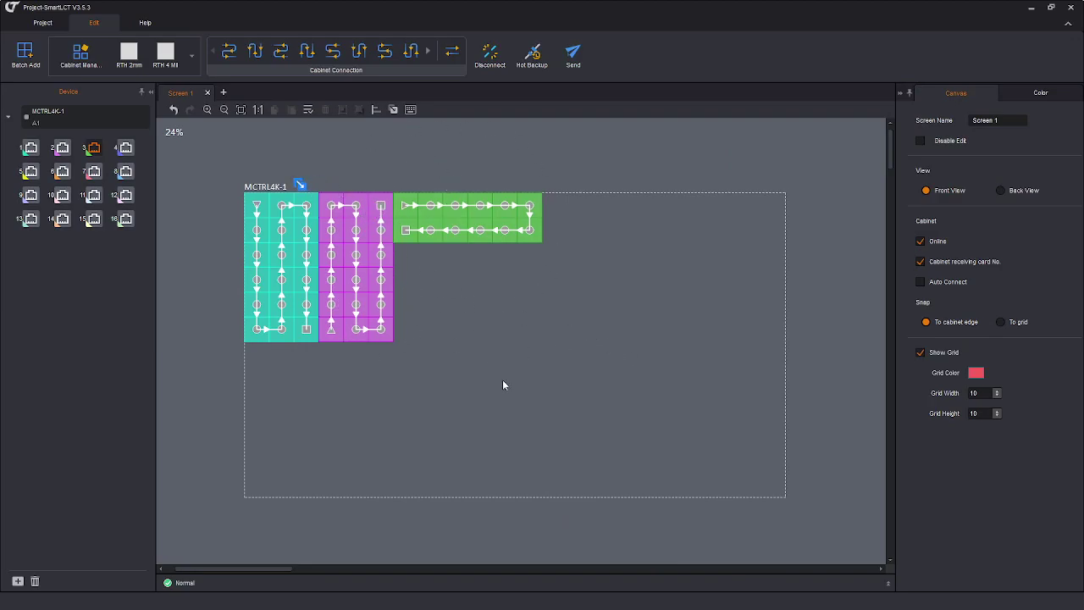
- Select all cabinets on Screen 1 and disconnect their wiring
drag(587, 427, 203, 137)
click(491, 56)
click(699, 340)
- Wire the 2x6 DJ facade cabinets to port 3 in a horizontal serpentine starting from the block's upper-left cabinet
click(31, 149)
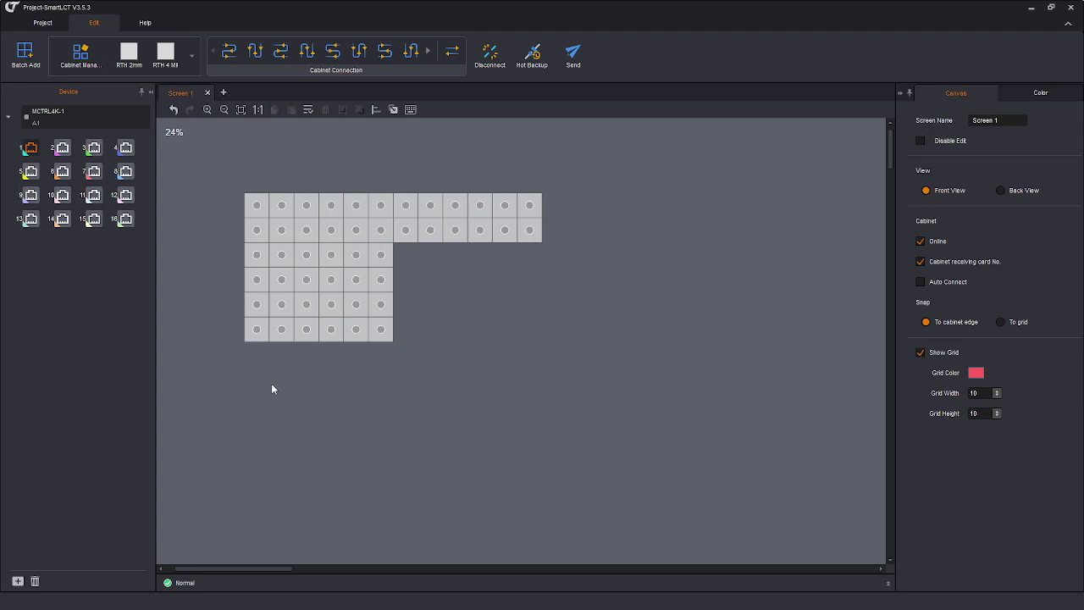
click(93, 149)
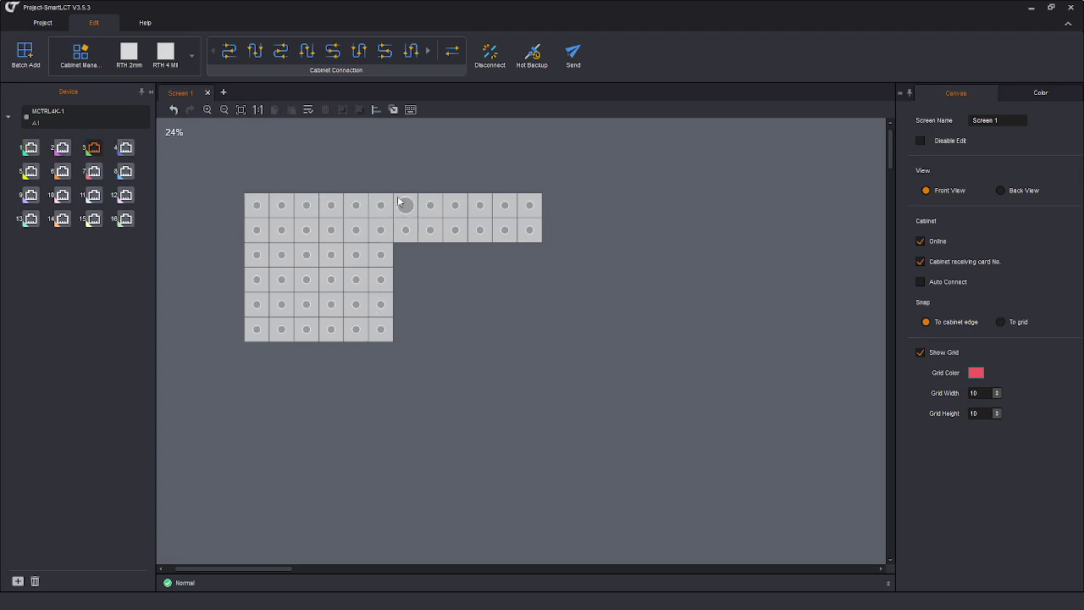
mouse_move(402, 209)
mouse_down()
mouse_move(523, 203)
mouse_move(530, 232)
mouse_move(411, 232)
mouse_move(427, 278)
mouse_up()
- Wire the 3x6 stage blocks in vertical serpentines from their adjoining bottom cabinets, the stage right block on port 2 and the stage left block on port 1
click(61, 149)
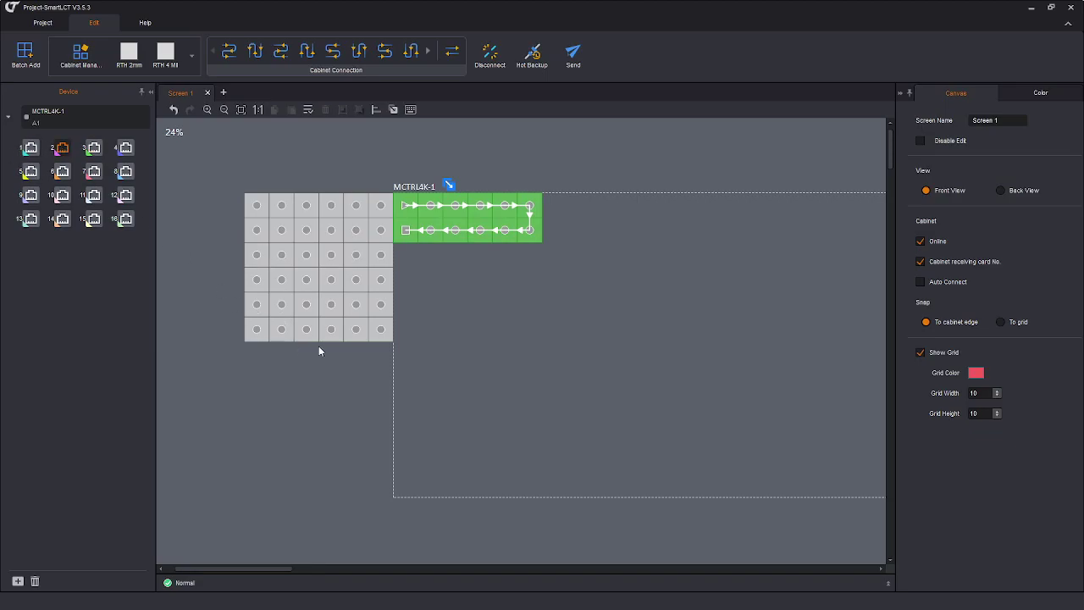
mouse_move(331, 329)
mouse_down()
mouse_move(327, 208)
mouse_move(357, 208)
mouse_move(359, 334)
mouse_move(376, 333)
mouse_move(379, 316)
mouse_move(379, 212)
mouse_up()
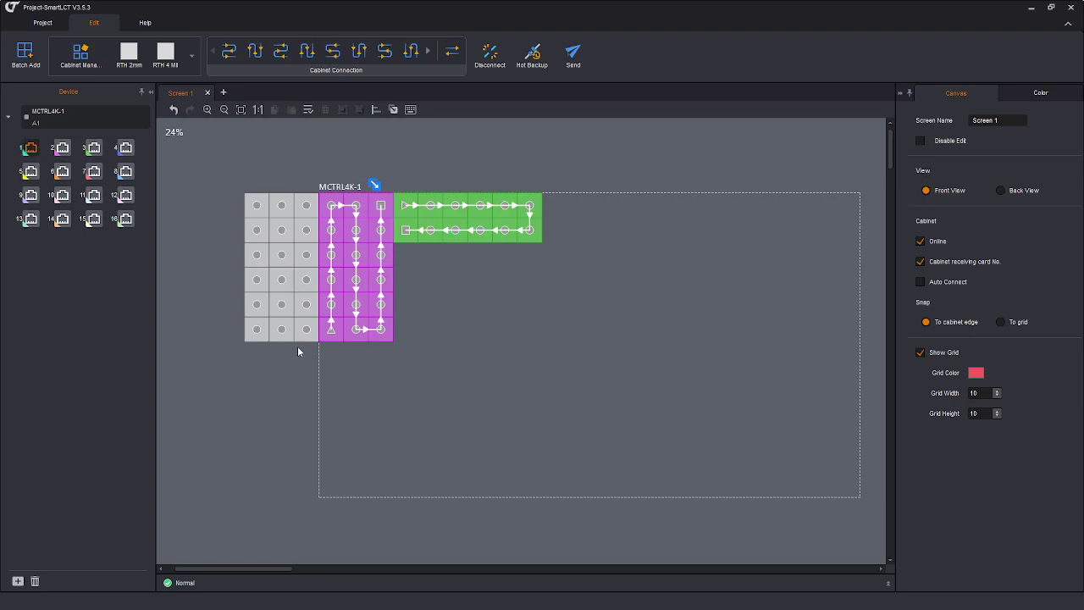
mouse_move(307, 331)
mouse_down()
mouse_move(301, 207)
mouse_move(282, 207)
mouse_move(280, 335)
mouse_move(260, 330)
mouse_move(255, 313)
mouse_move(260, 213)
mouse_up()
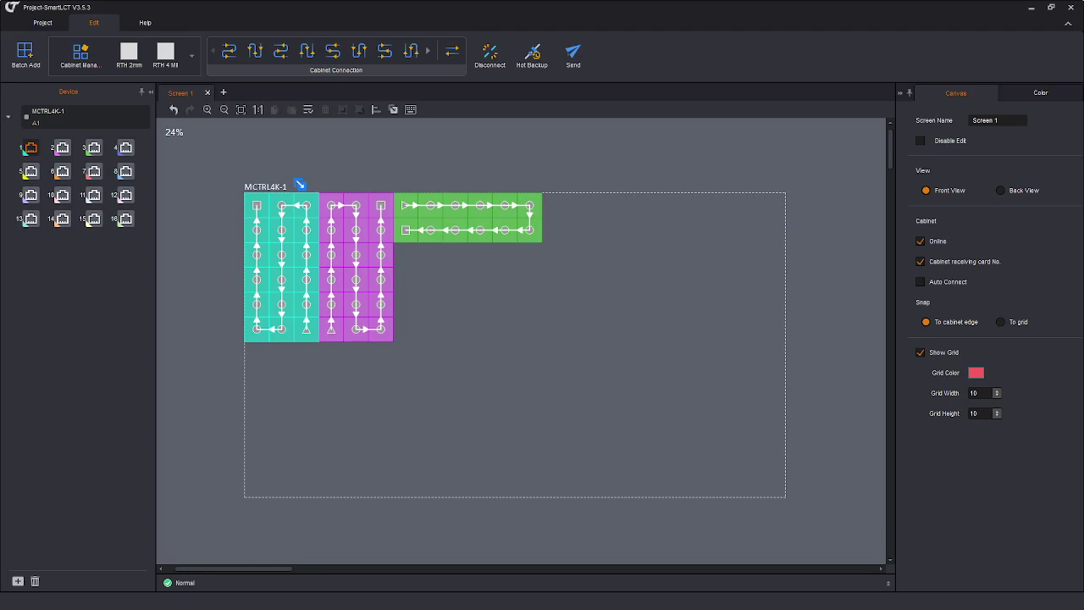
- Compare the DJ.png and Untitled.png wall sketches with the rewired SmartLCT cabinet layout
key(alt+Tab)
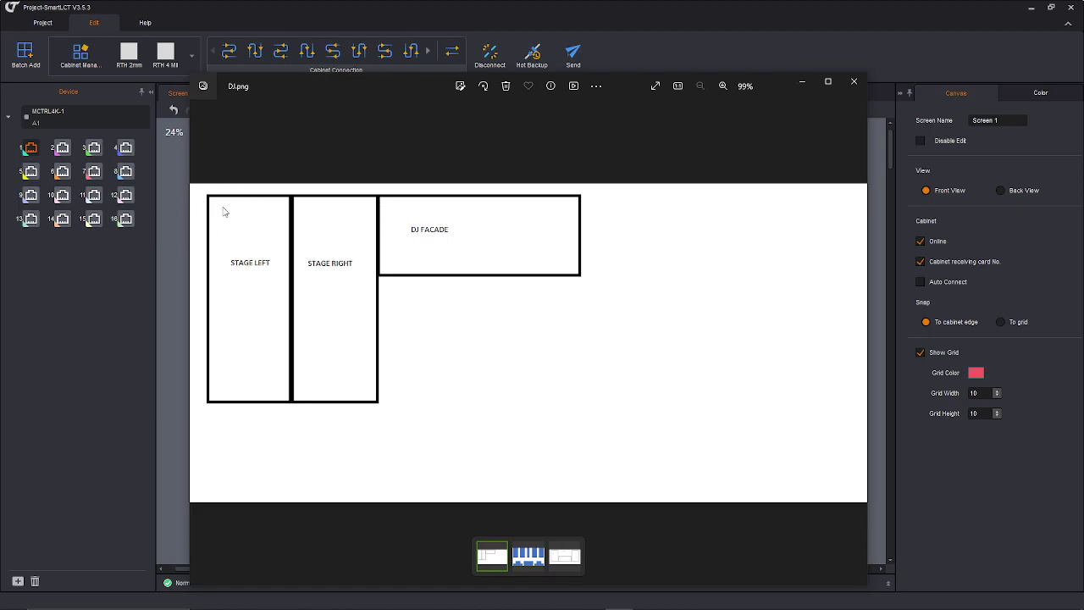
drag(258, 76, 288, 74)
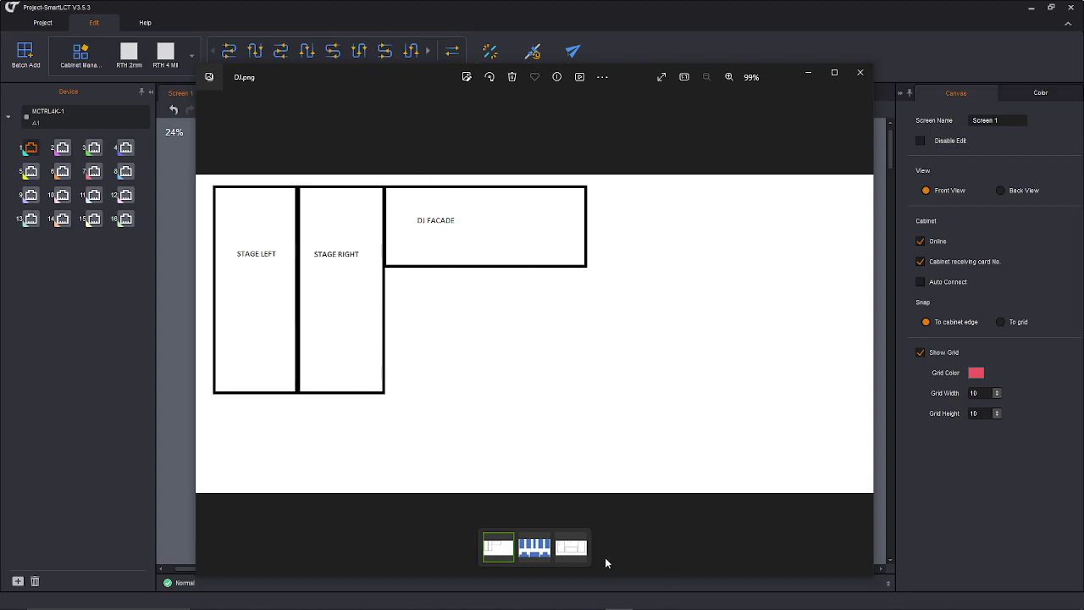
click(573, 549)
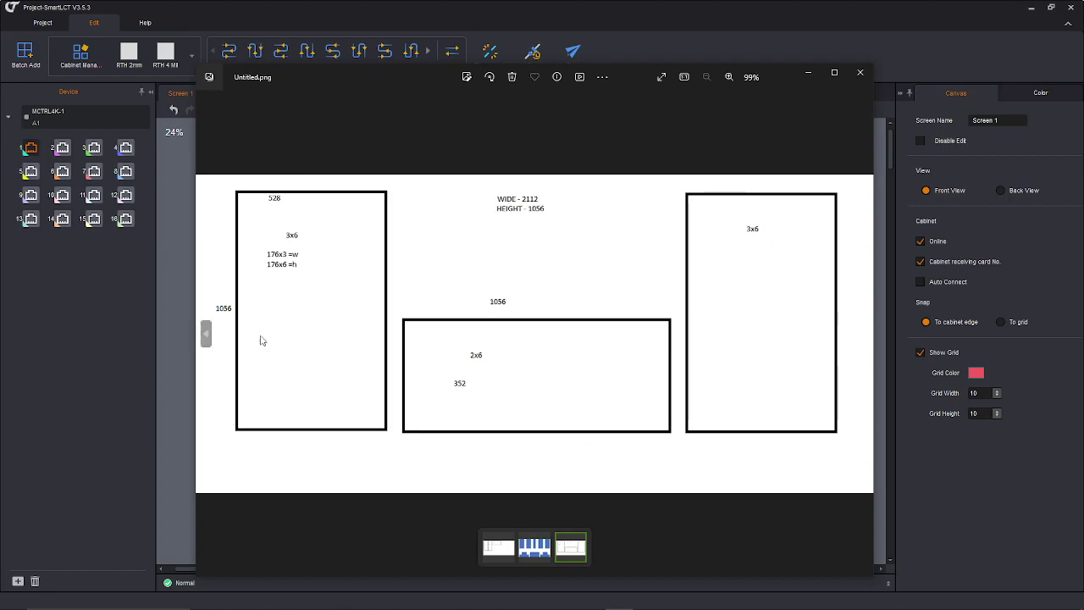
key(alt+Tab)
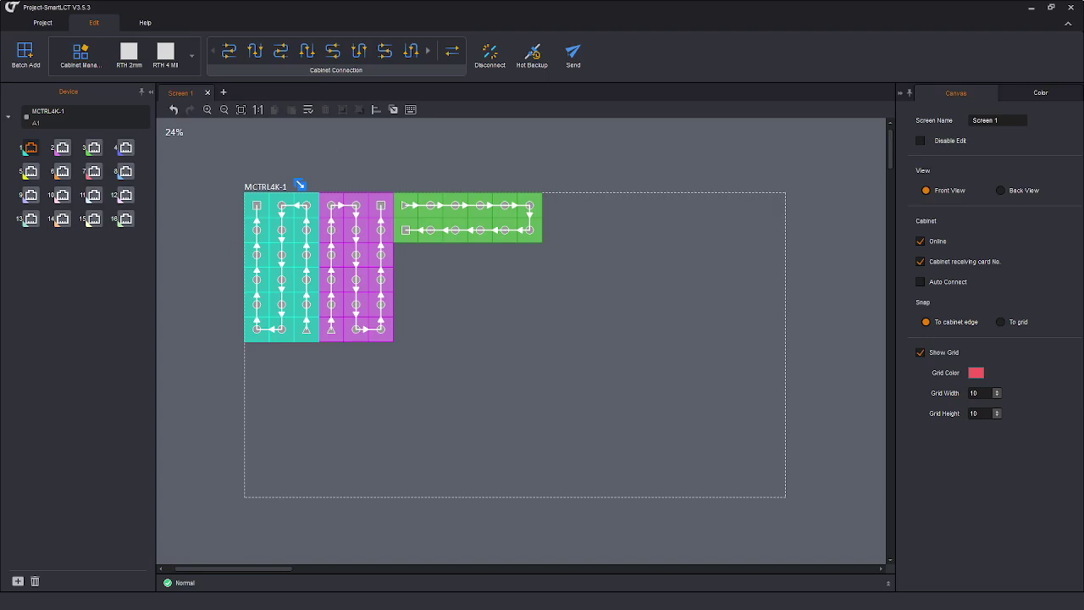
key(alt+Tab)
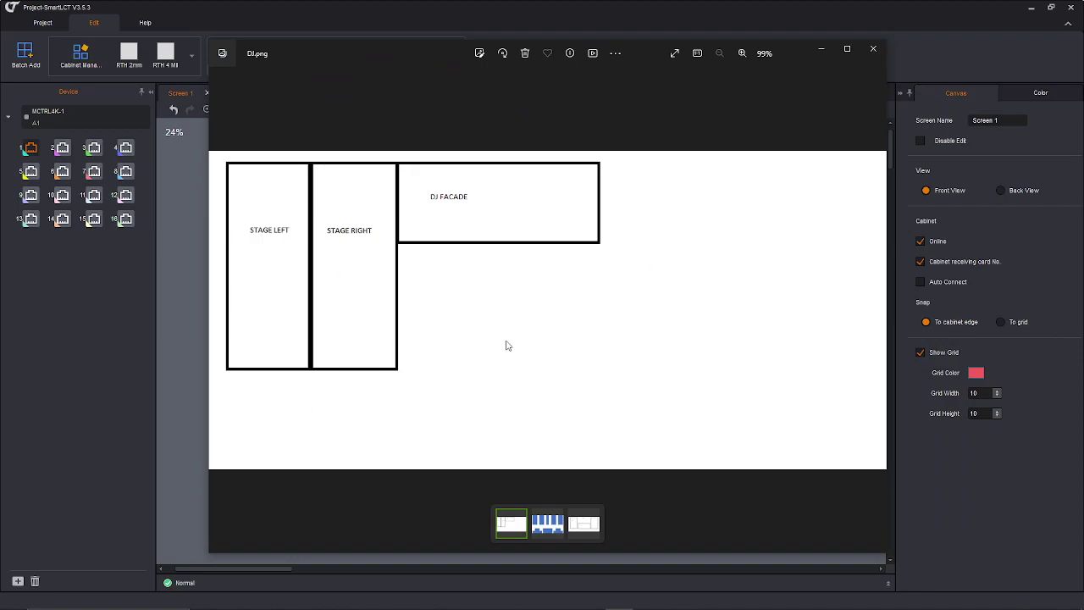
click(592, 522)
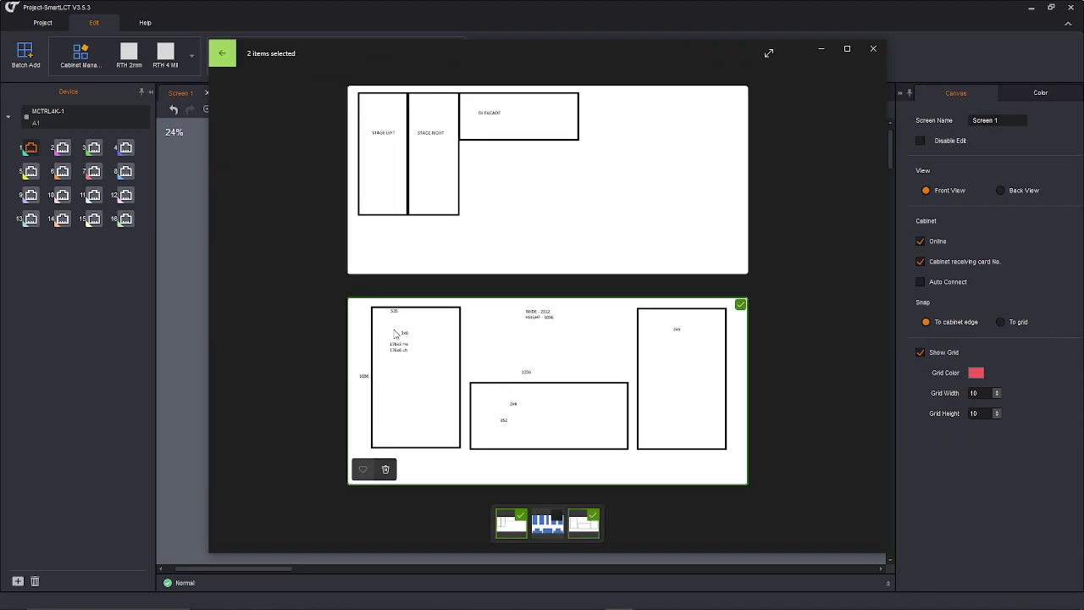
key(Escape)
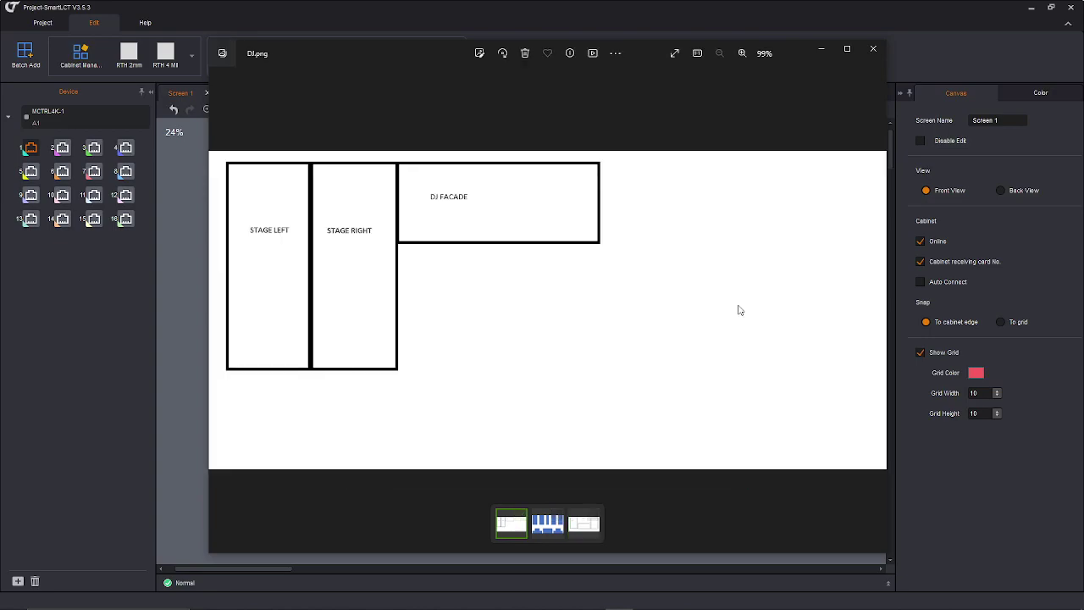
mouse_move(428, 48)
mouse_down()
mouse_move(1058, 108)
mouse_move(435, 62)
mouse_up()
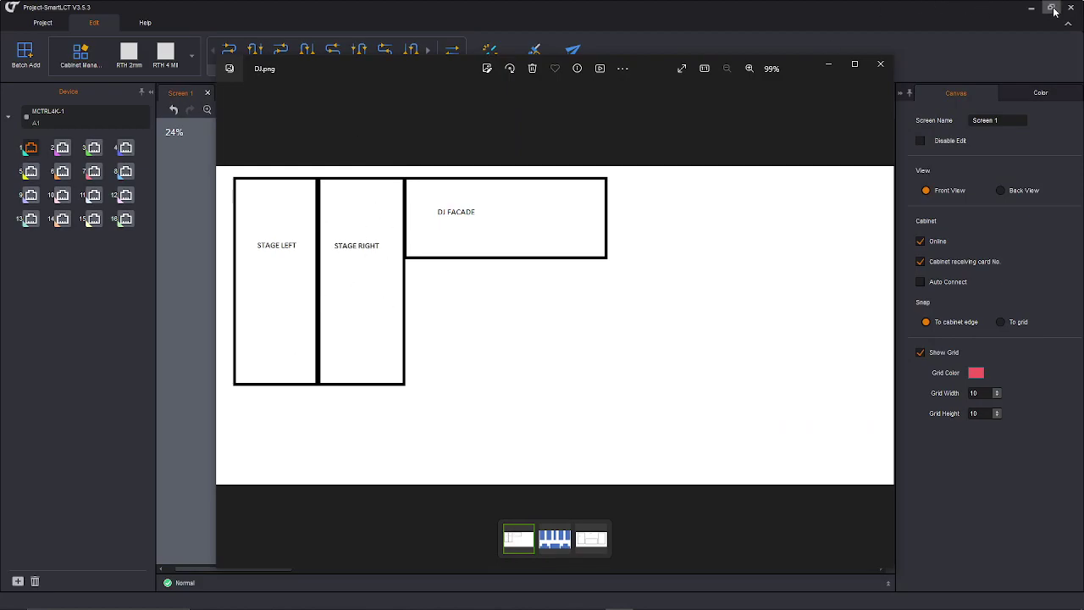
- Switch from SmartLCT to Resolume Arena and minimize the DJ.png sketch covering it
click(1003, 14)
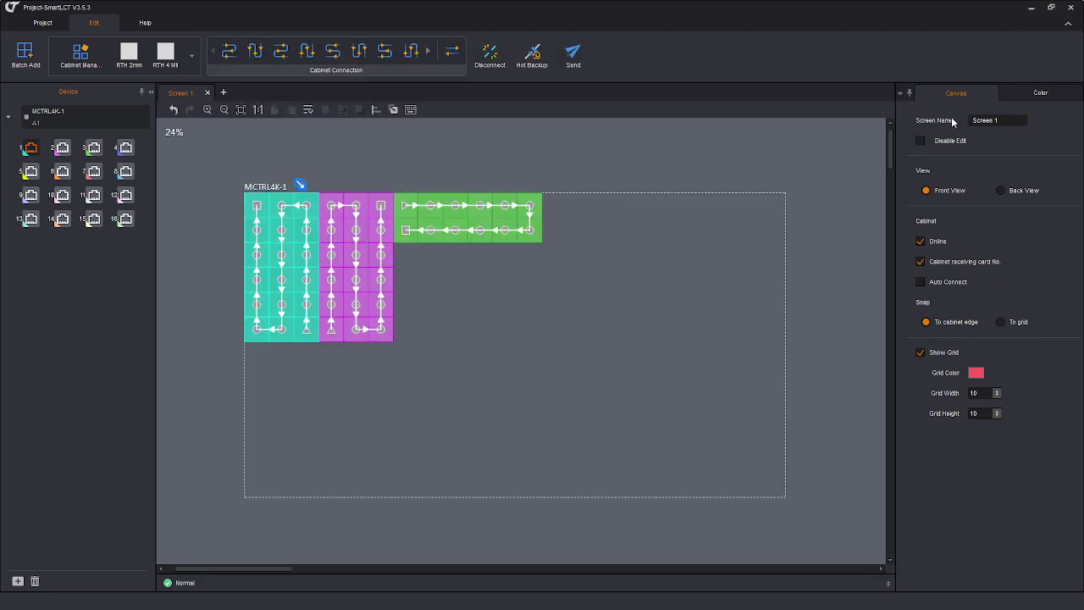
click(1050, 7)
click(967, 50)
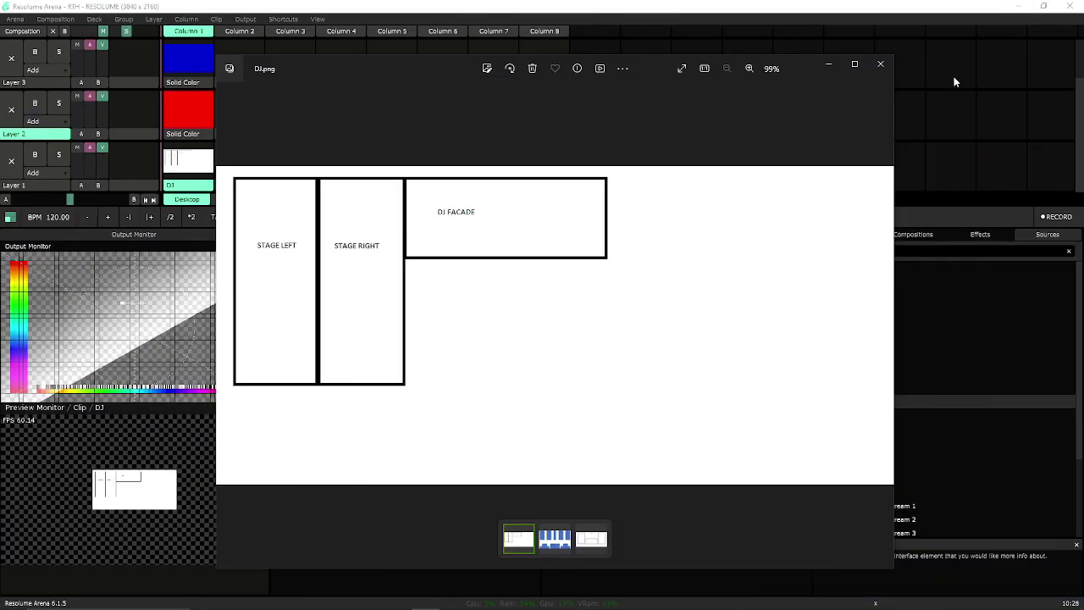
click(829, 64)
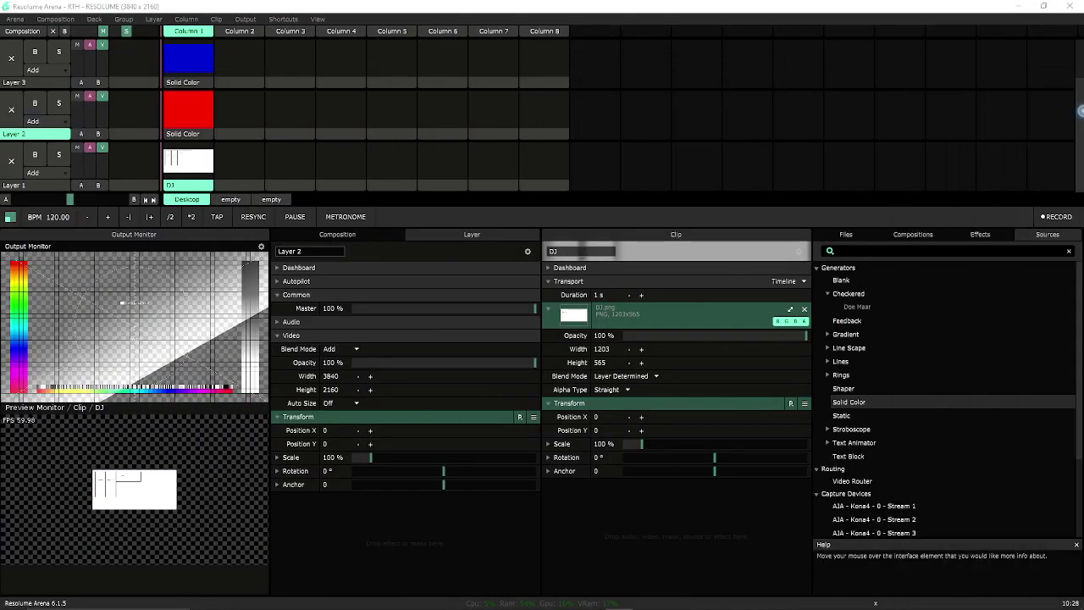
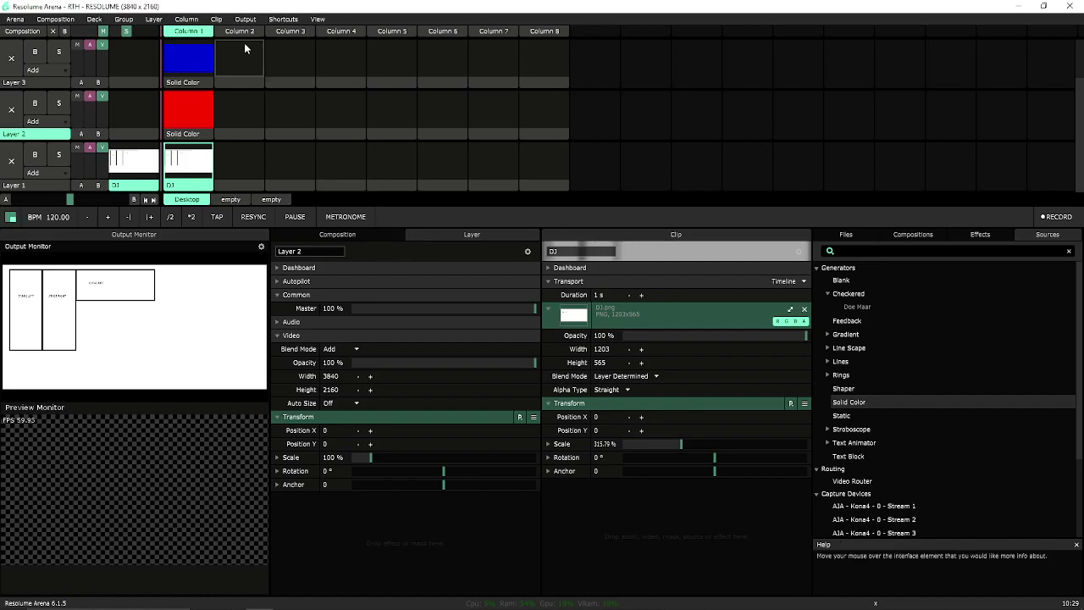
- In Advanced Output, place the input slices over the sketch: STAGE LEFT at X 355, Y 792, STAGE RIGHT directly beside it, DJ FACADE at X 1629, Y 440
click(245, 20)
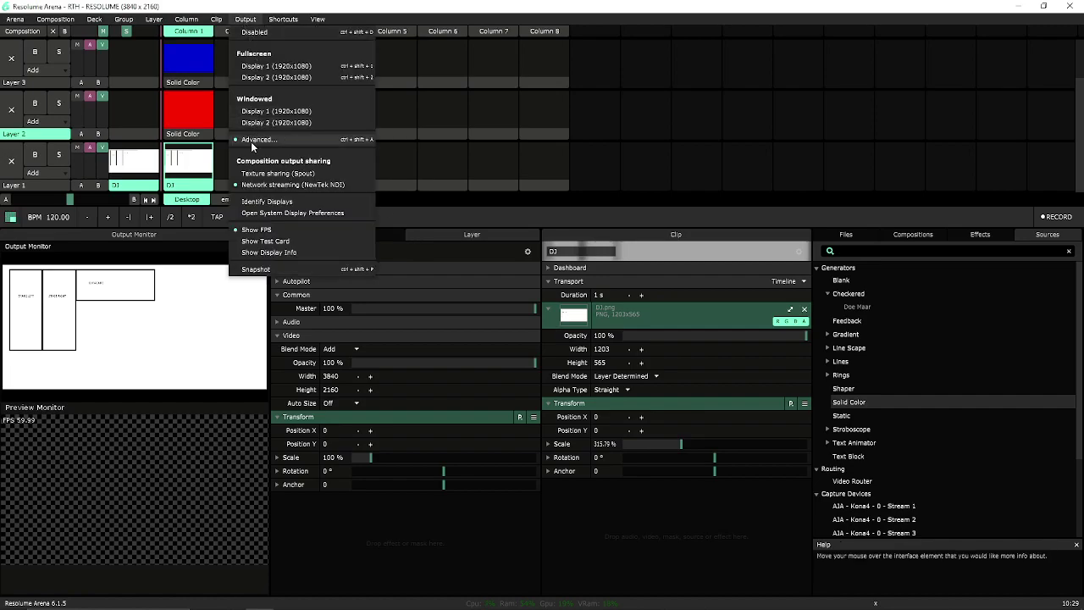
click(252, 141)
drag(554, 68, 332, 48)
click(206, 330)
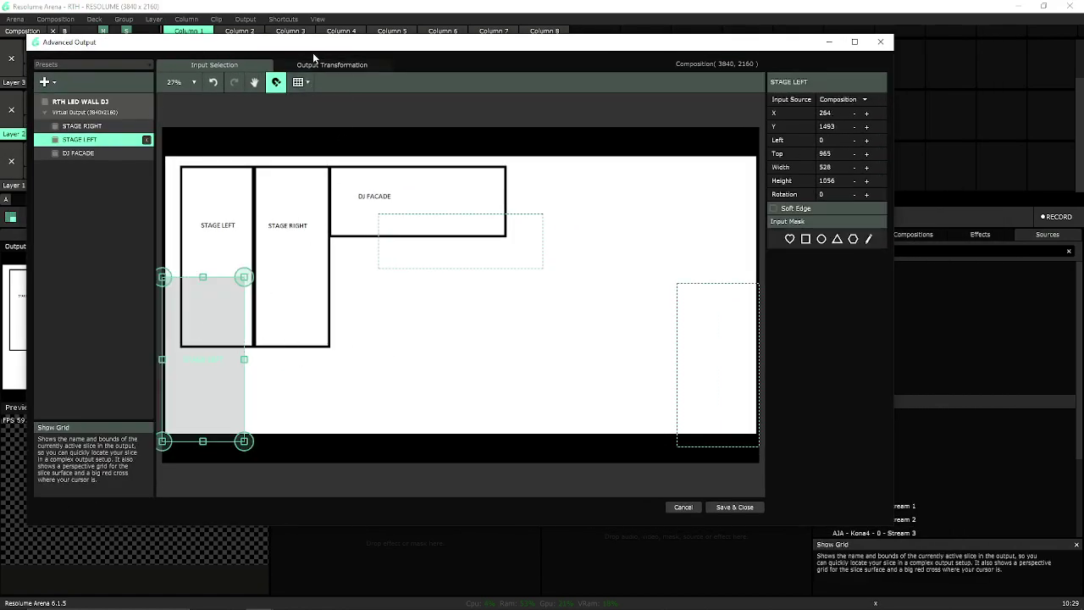
drag(191, 360, 207, 252)
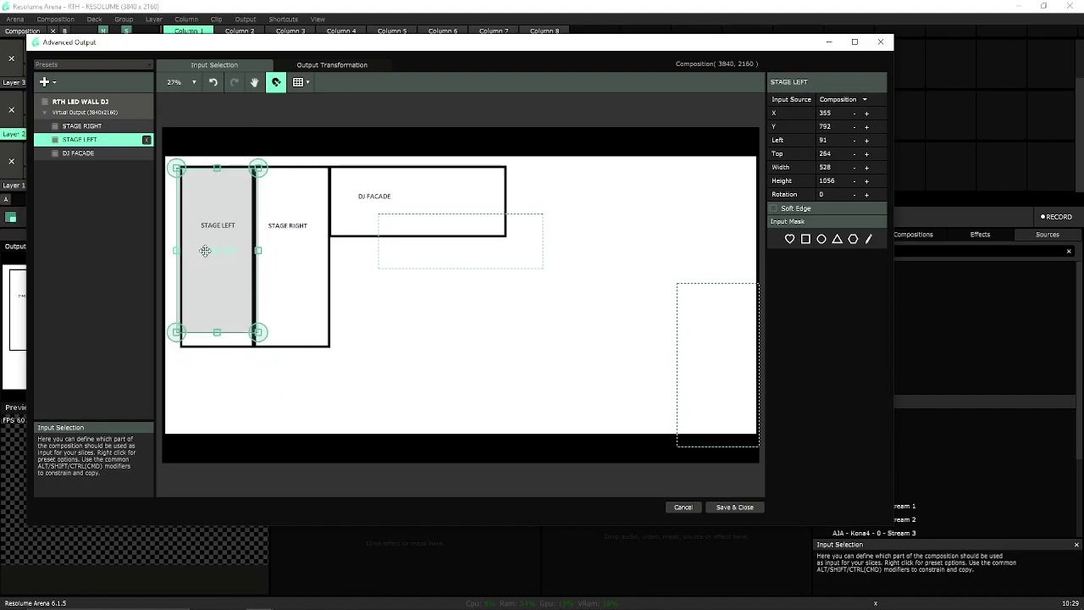
drag(700, 346, 298, 235)
drag(438, 251, 392, 208)
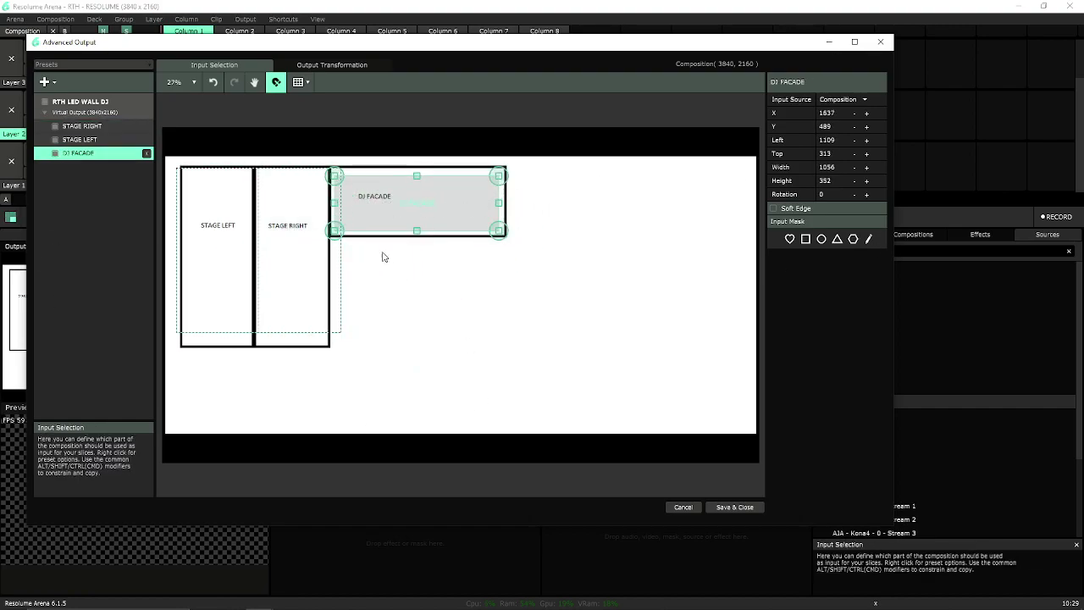
drag(441, 209, 438, 201)
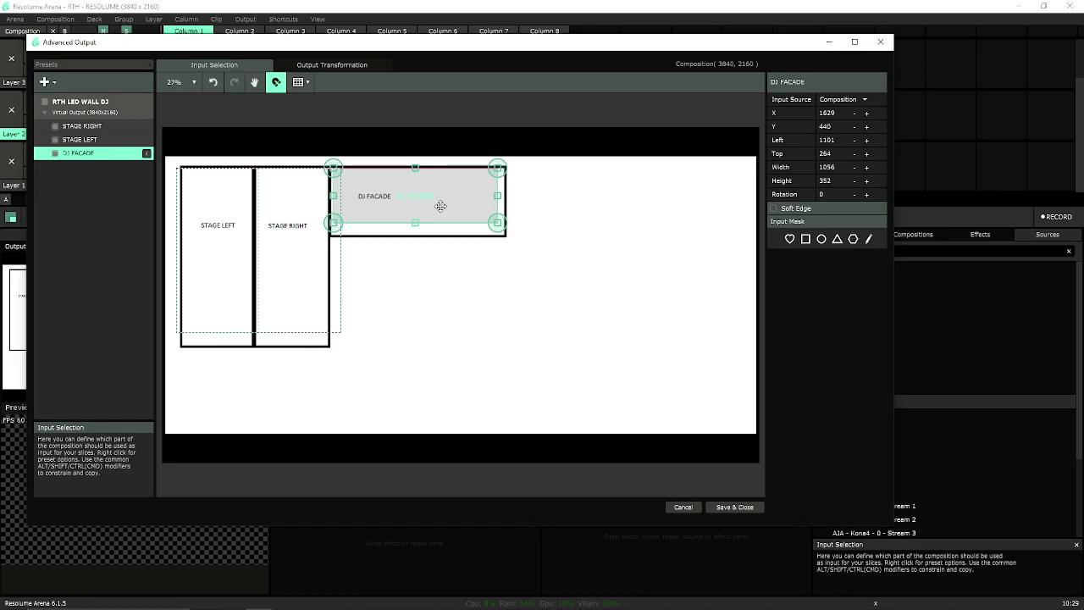
- Place the output slices side by side along the canvas's upper edge: STAGE LEFT in the upper-left corner, followed by STAGE RIGHT and DJ FACADE
click(304, 66)
drag(344, 335, 215, 229)
drag(639, 273, 279, 233)
drag(548, 423, 412, 161)
click(410, 276)
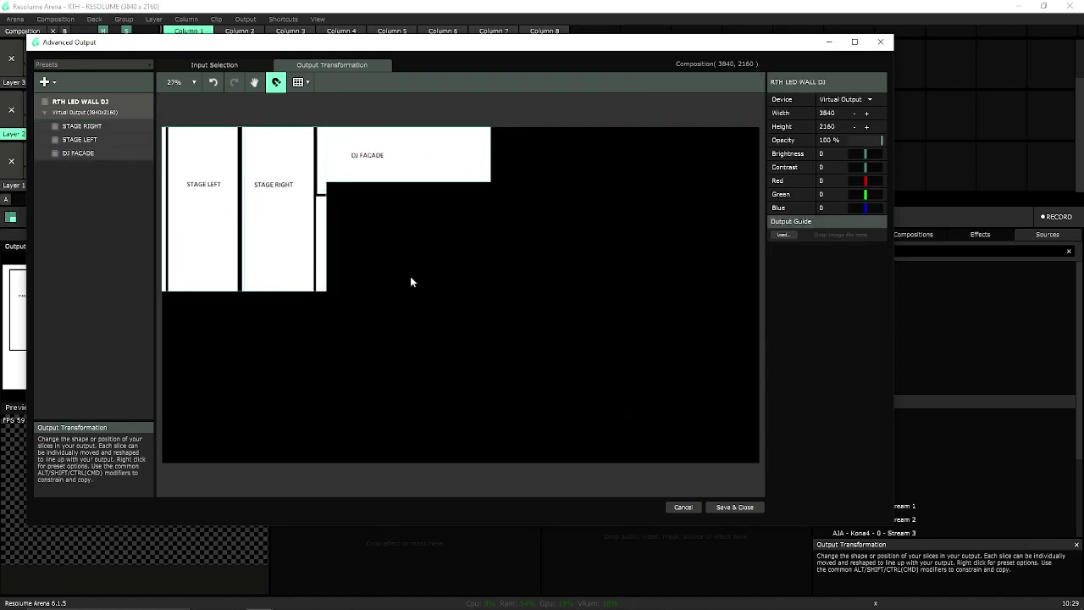
- Compare the input selection with the output transformation, and save and close the Advanced Output setup
click(214, 64)
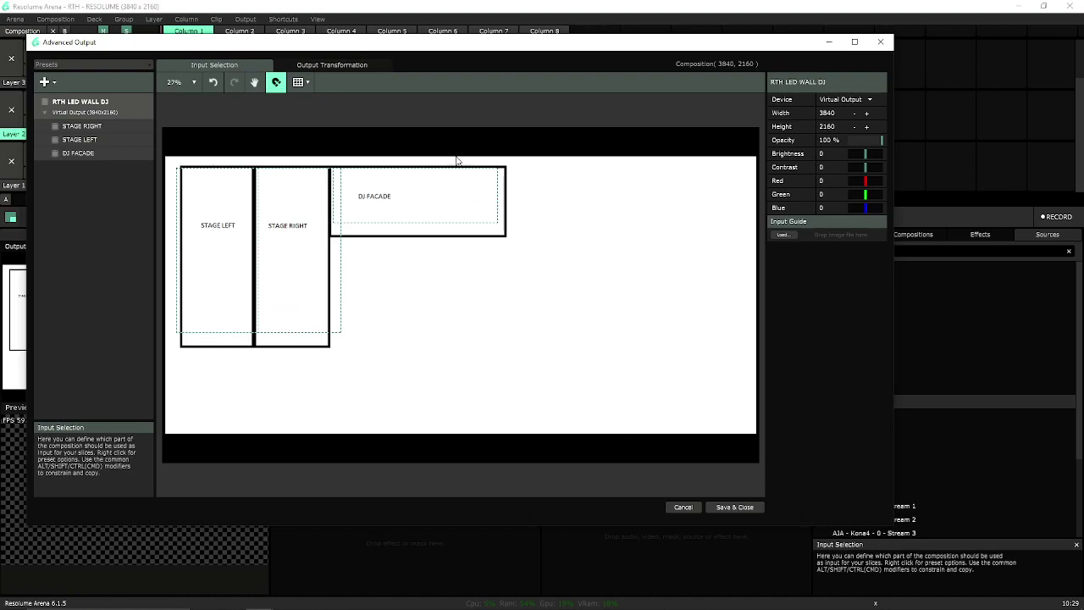
click(338, 66)
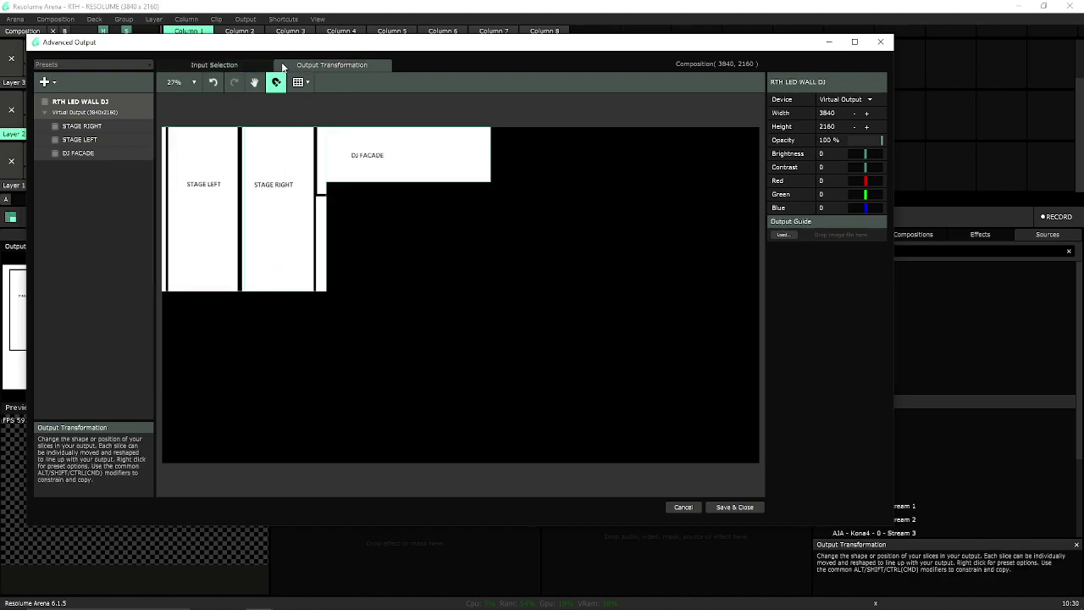
click(250, 64)
click(334, 66)
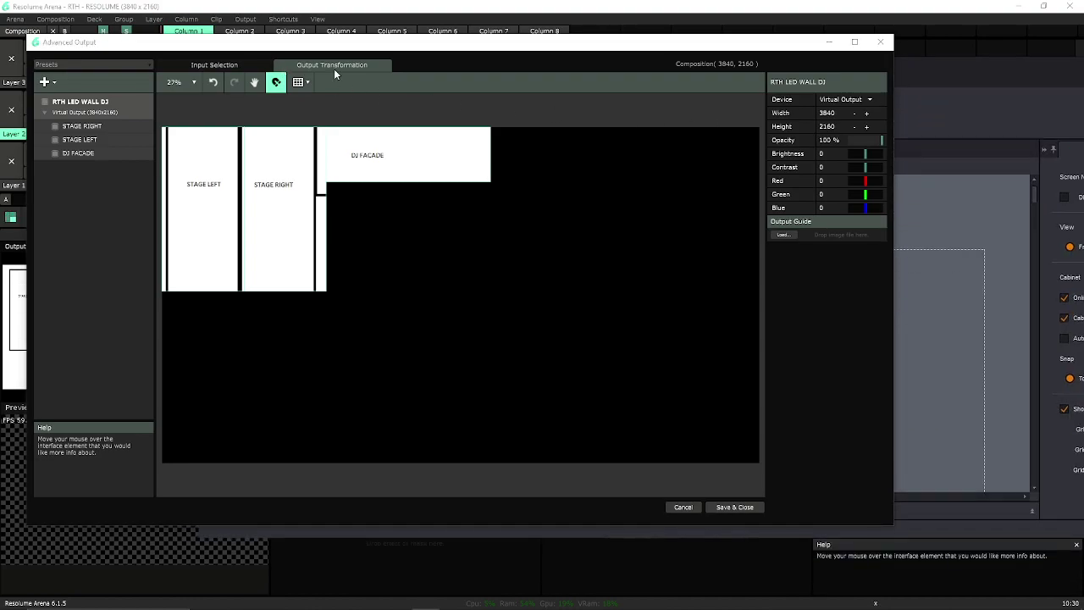
click(734, 507)
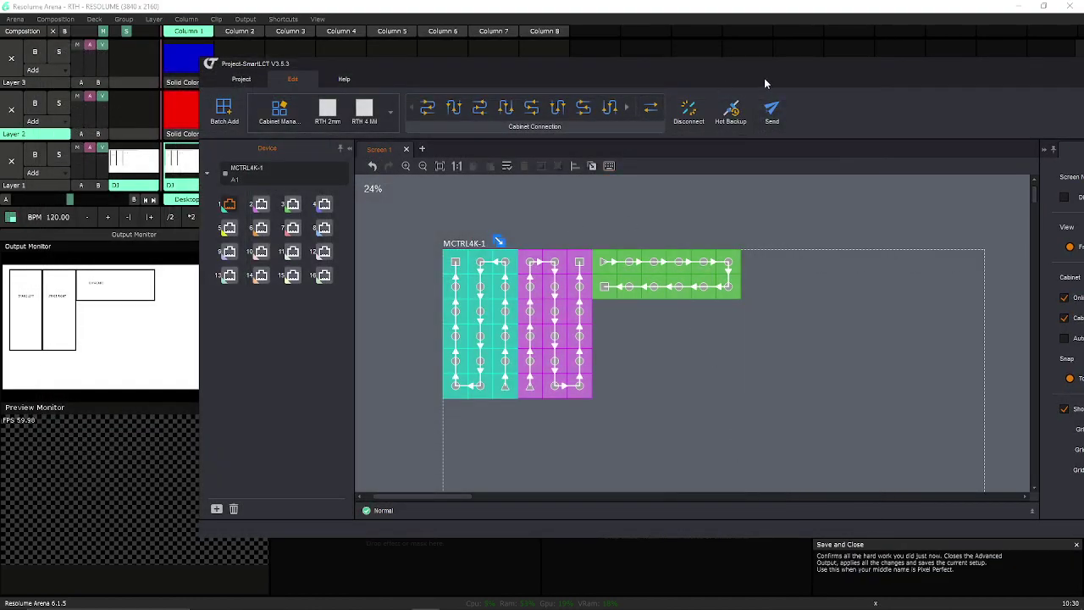
- Switch to SmartLCT and compare its cabinet layout with the Resolume output monitor, repositioning the window over Resolume
drag(764, 82, 576, 30)
drag(252, 25, 520, 151)
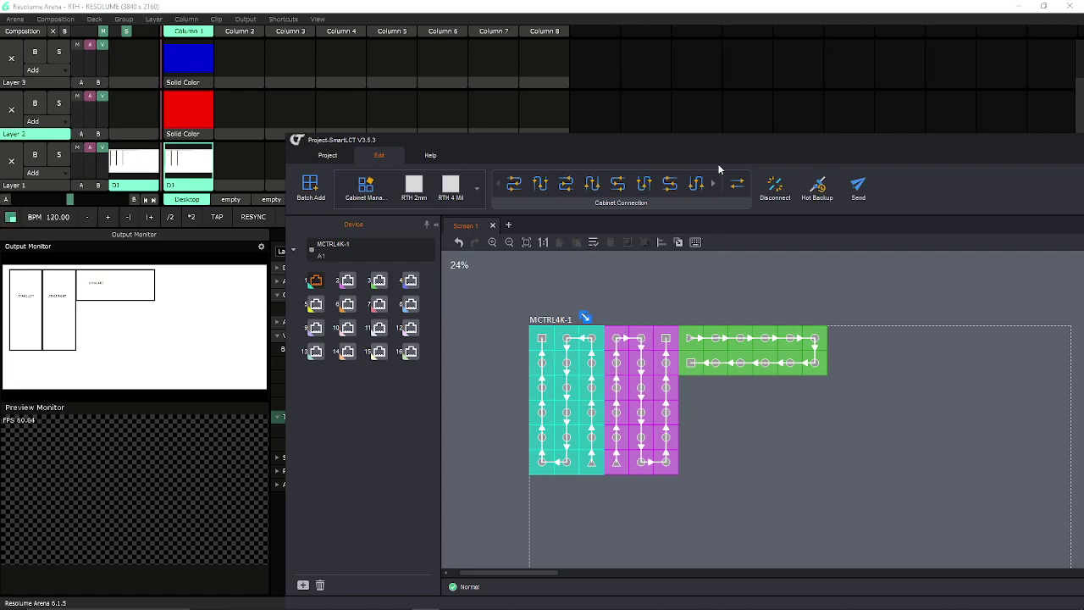
drag(718, 166, 485, 65)
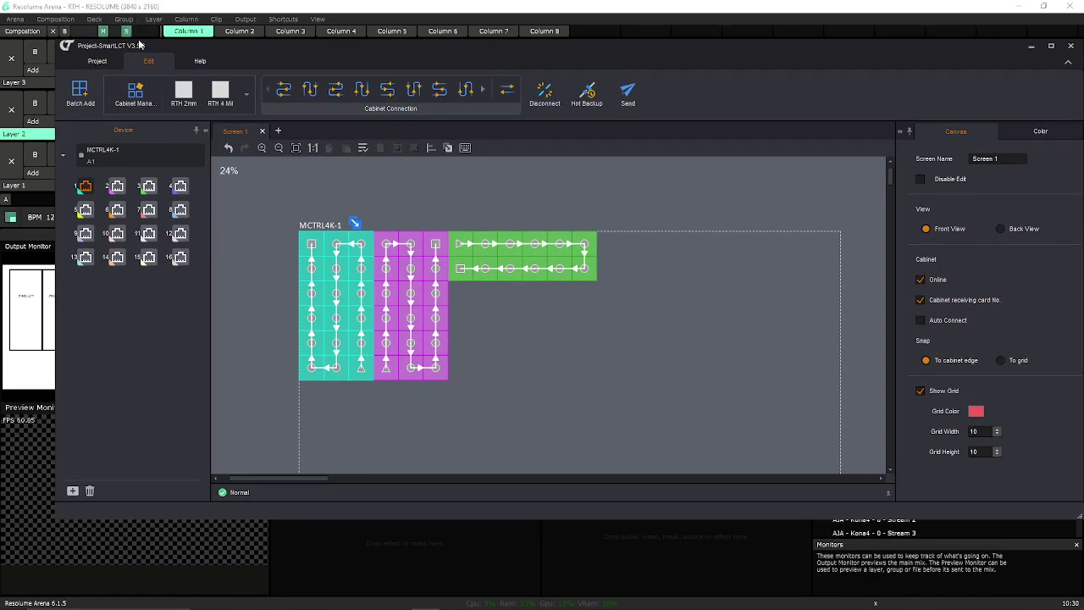
drag(651, 50, 515, 14)
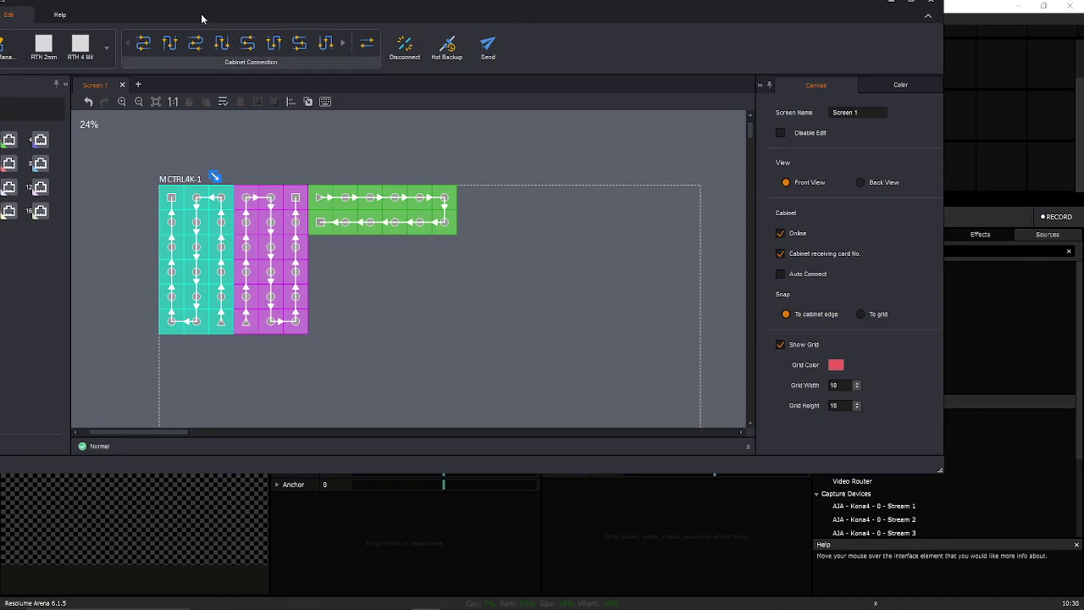
drag(201, 18, 271, 18)
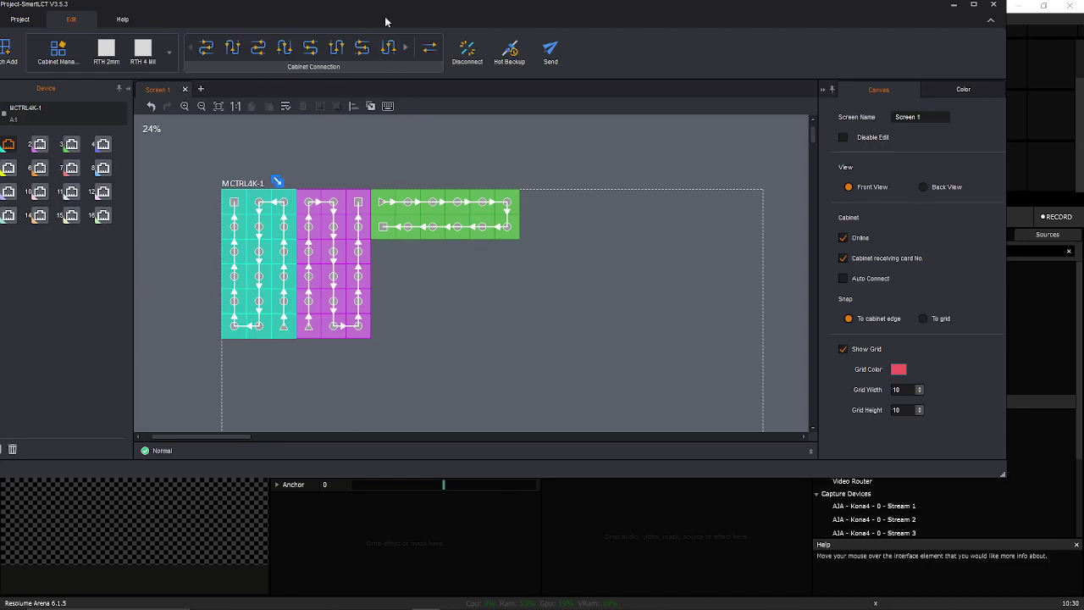
drag(384, 9, 390, 2)
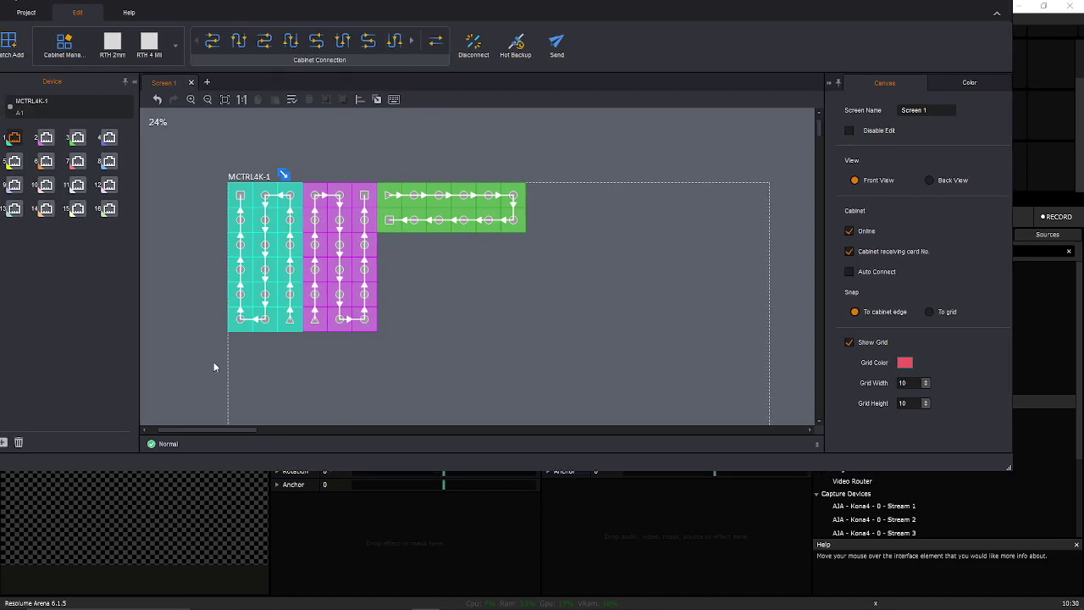
scroll(577, 302, down, 1)
scroll(577, 302, up, 1)
drag(940, 22, 929, 62)
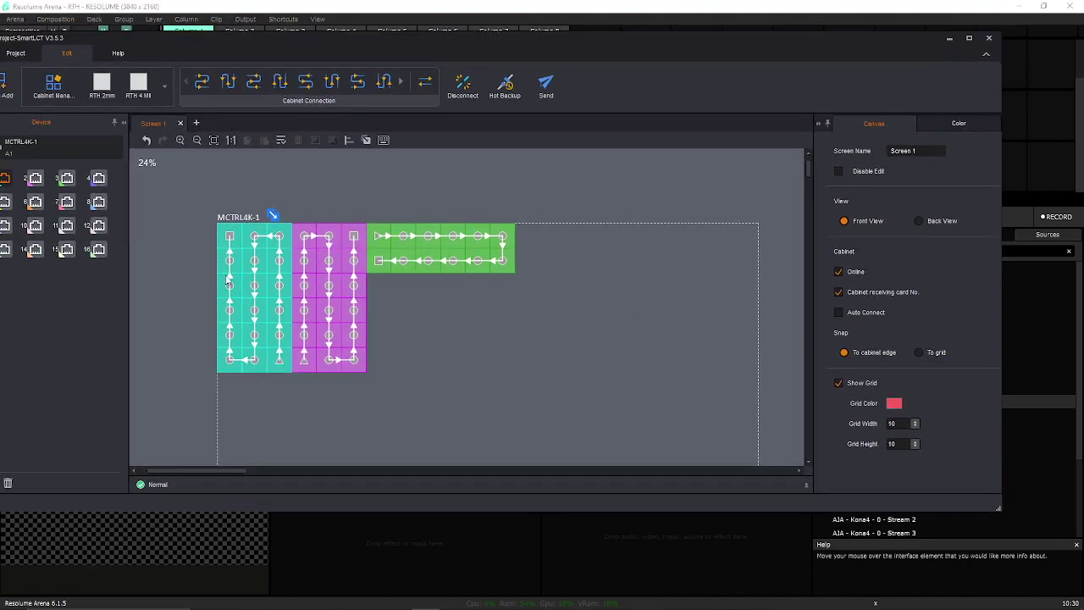
- Close the SmartLCT window and clear the sketch clip from the bottom layer of the Resolume composition
click(988, 39)
click(513, 314)
click(745, 98)
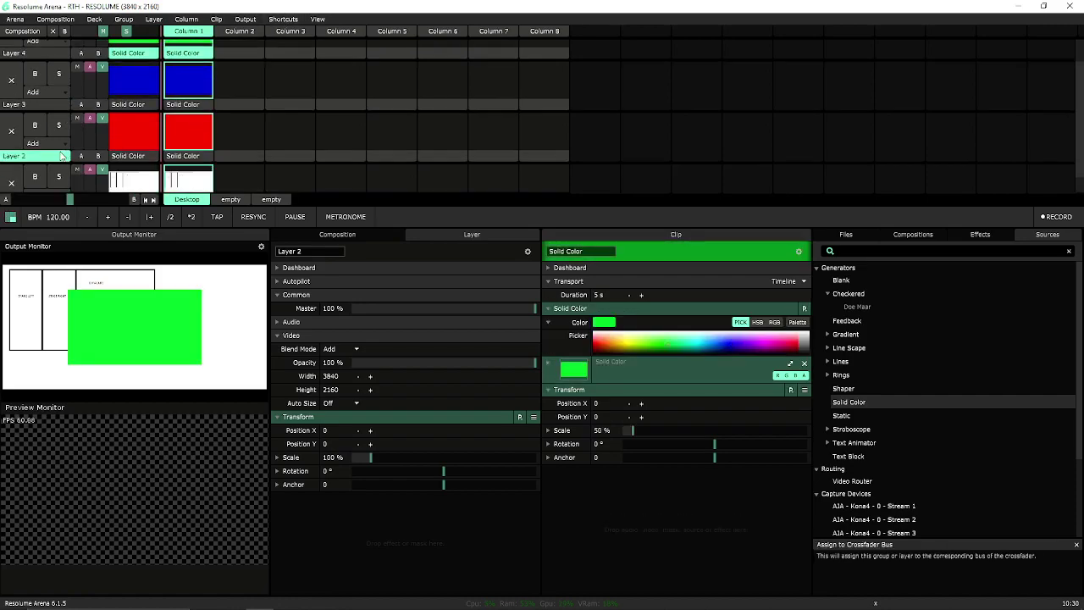
click(11, 181)
scroll(295, 161, up, 1)
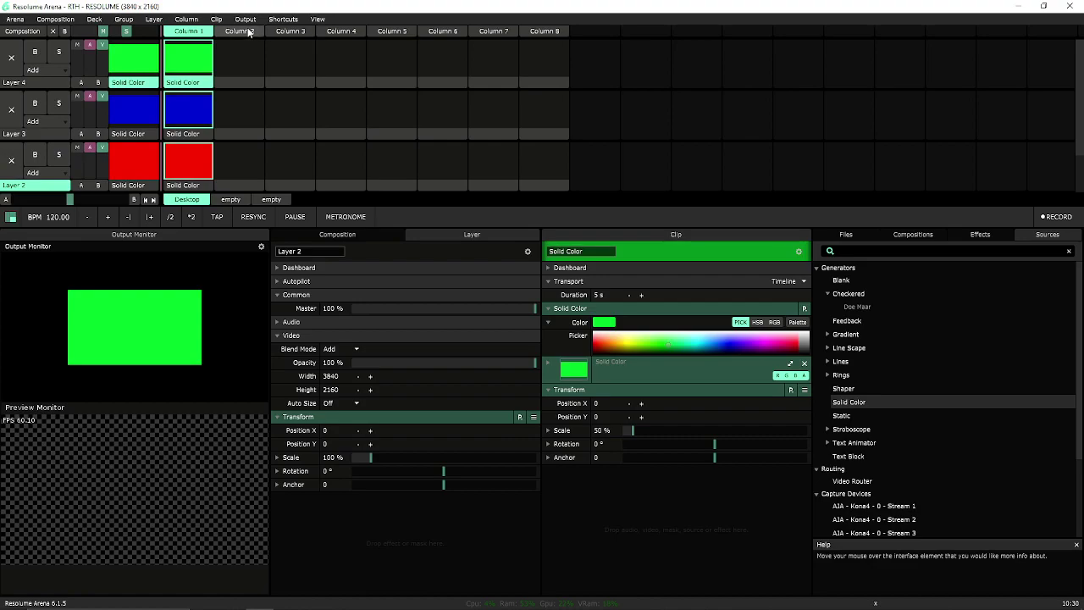
- In Advanced Output, snap the DJ FACADE input slice against STAGE RIGHT at X 1675, Y 440, and check the output transformation
click(245, 18)
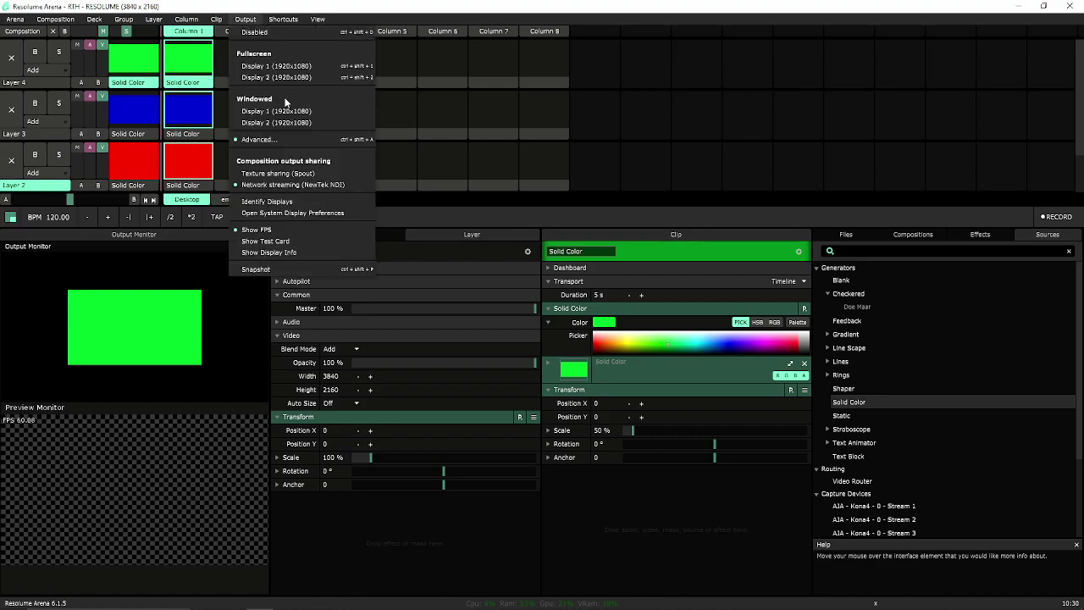
click(297, 135)
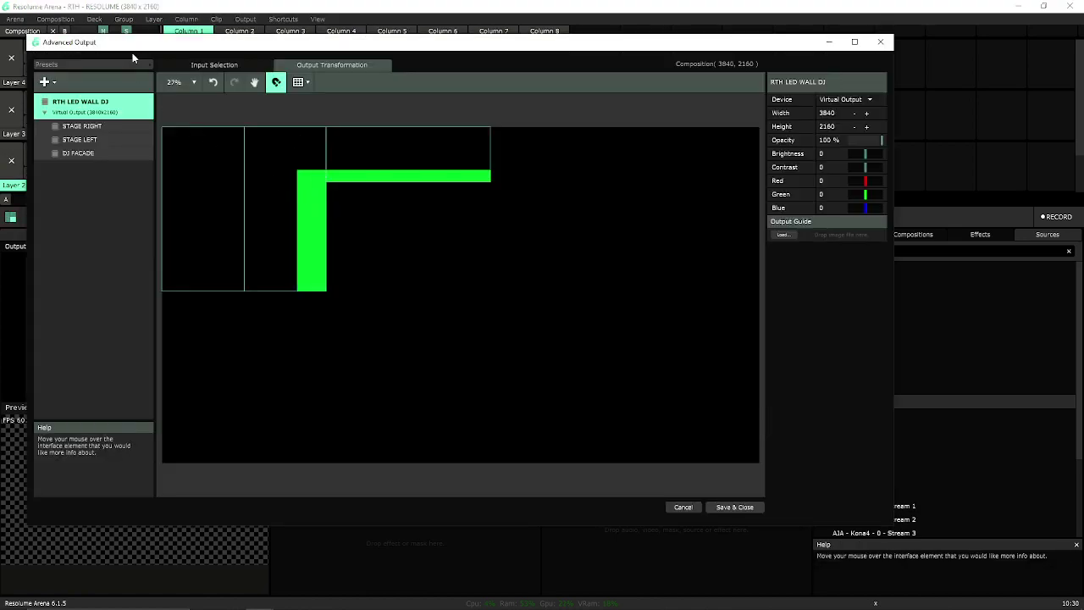
click(193, 65)
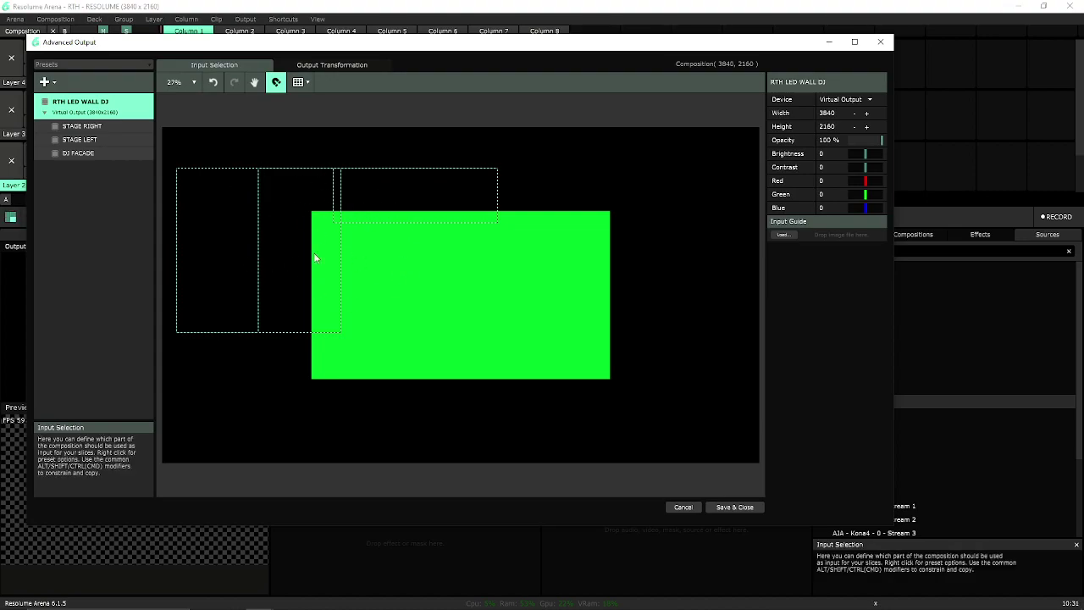
click(356, 195)
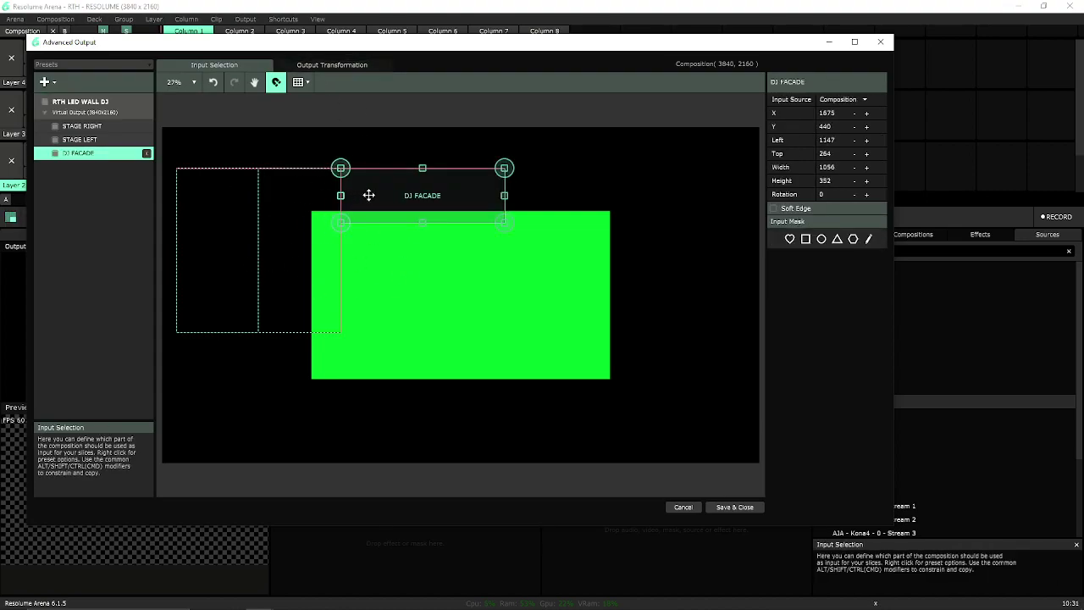
mouse_move(358, 197)
mouse_down()
mouse_move(348, 196)
mouse_move(364, 195)
mouse_up()
click(348, 65)
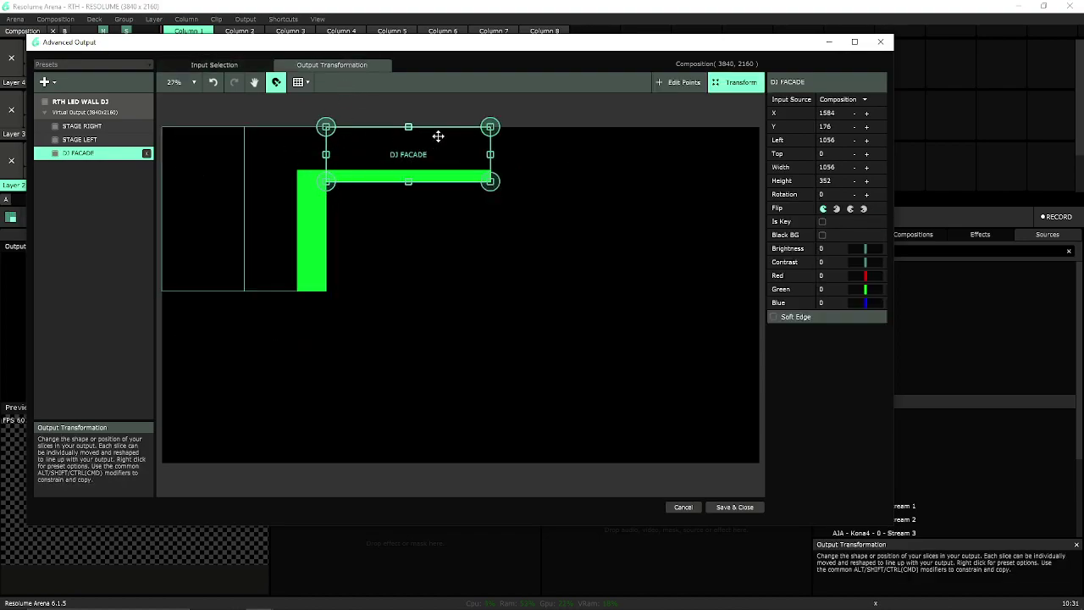
- Move the DJ FACADE input slice onto the green rectangle at about X 2335, Y 719, and view its output
click(238, 65)
drag(400, 221, 497, 244)
click(321, 67)
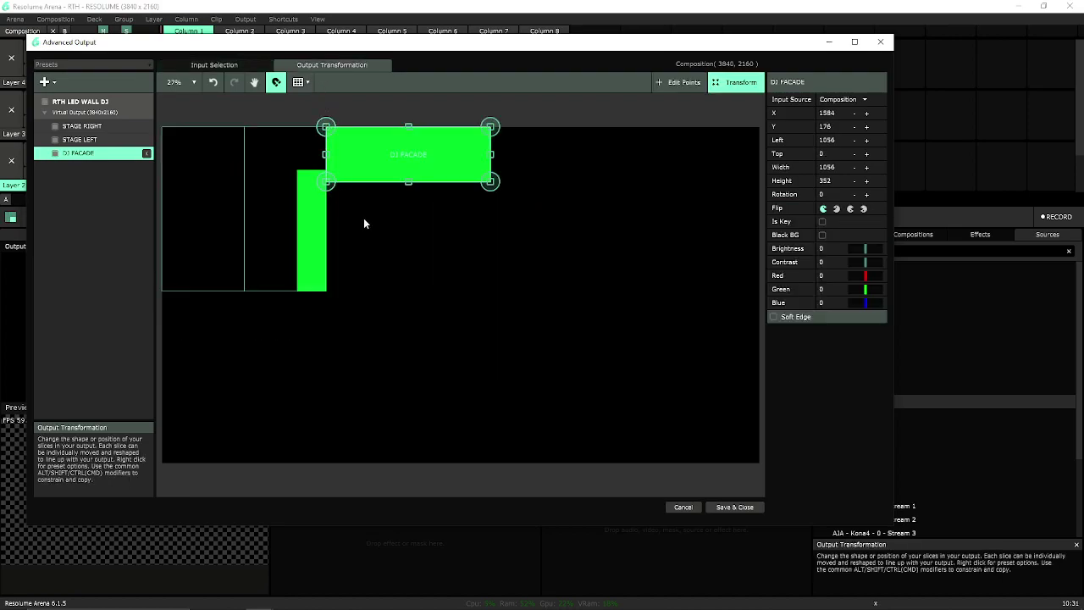
- Shift the DJ FACADE output slice to X 1562, Y 176 so that it overlaps STAGE RIGHT
click(368, 238)
scroll(332, 152, up, 10)
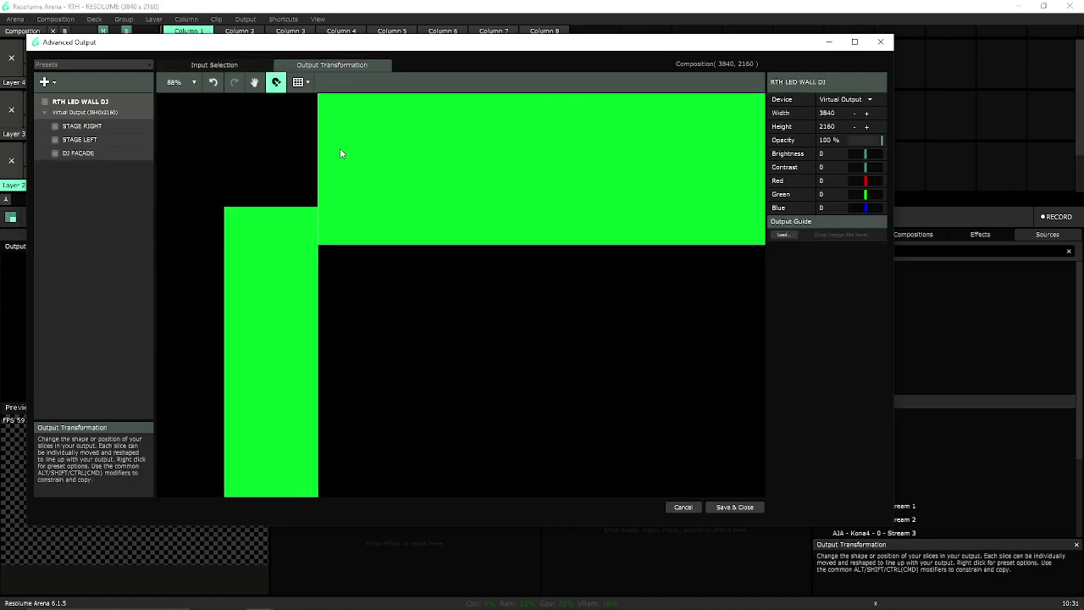
drag(385, 347, 424, 361)
click(484, 175)
drag(494, 205, 484, 211)
click(475, 355)
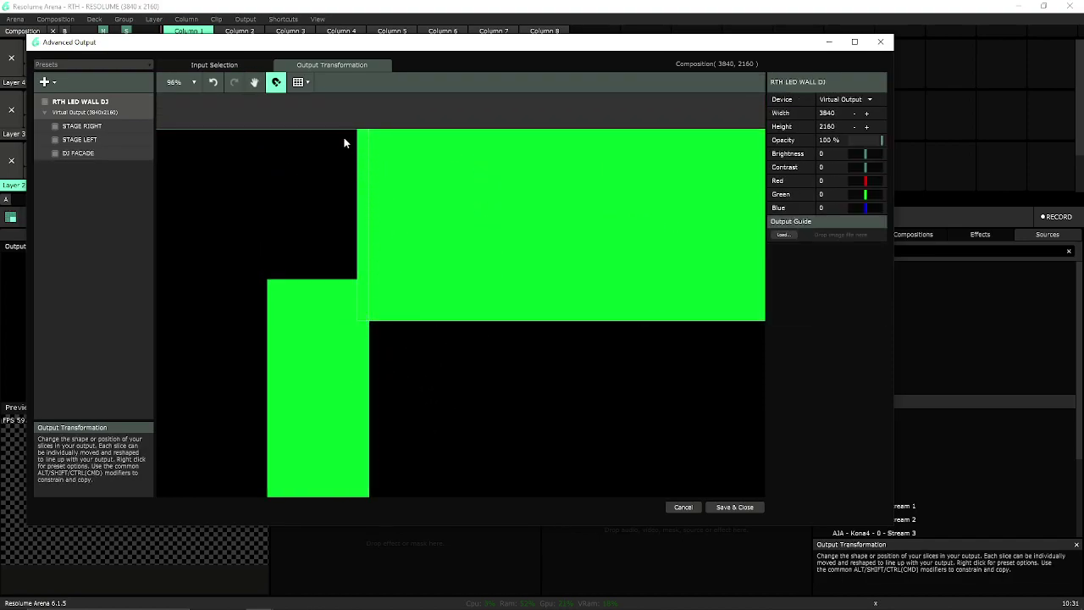
- Move the DJ FACADE input slice above the green rectangle to X 2324, Y 312, and save and close the setup after checking the output
click(248, 66)
click(497, 242)
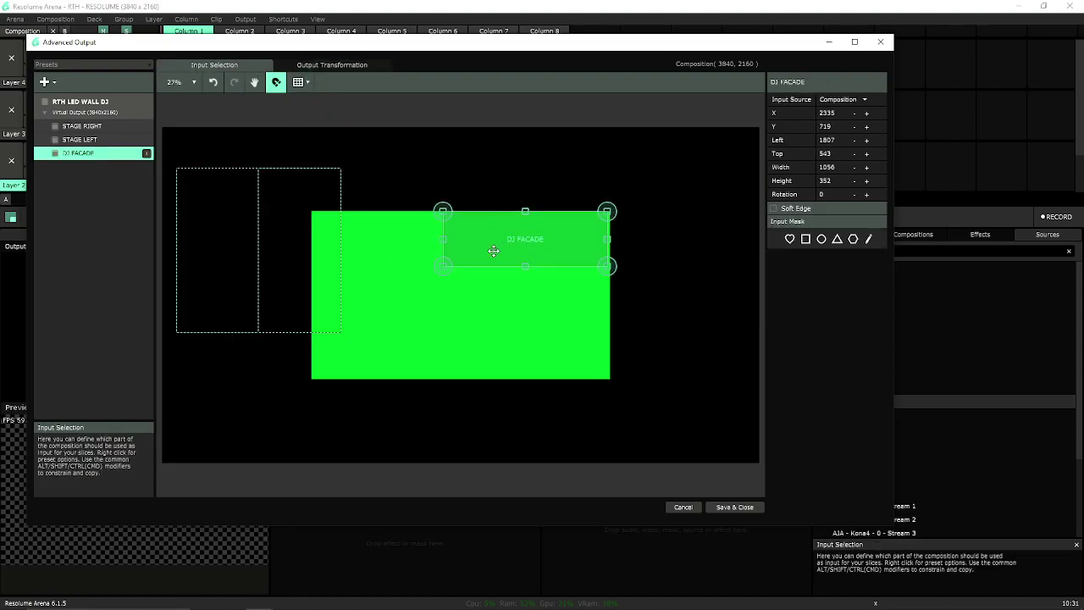
drag(495, 243, 495, 182)
click(332, 65)
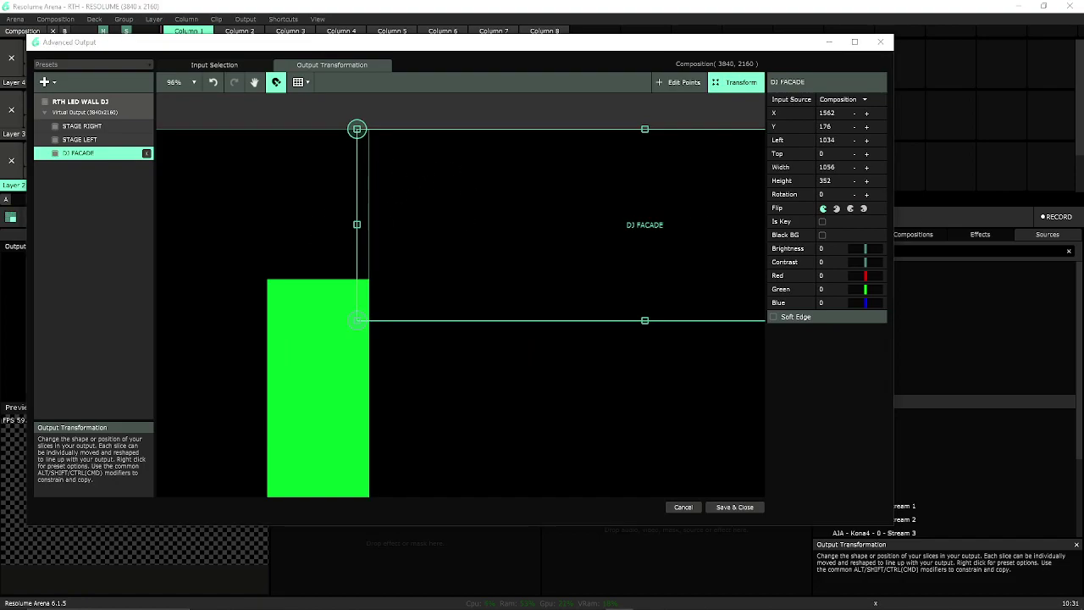
click(735, 506)
- View the DJ.png layout sketch over Resolume to compare how the three walls adjoin
drag(777, 76, 550, 43)
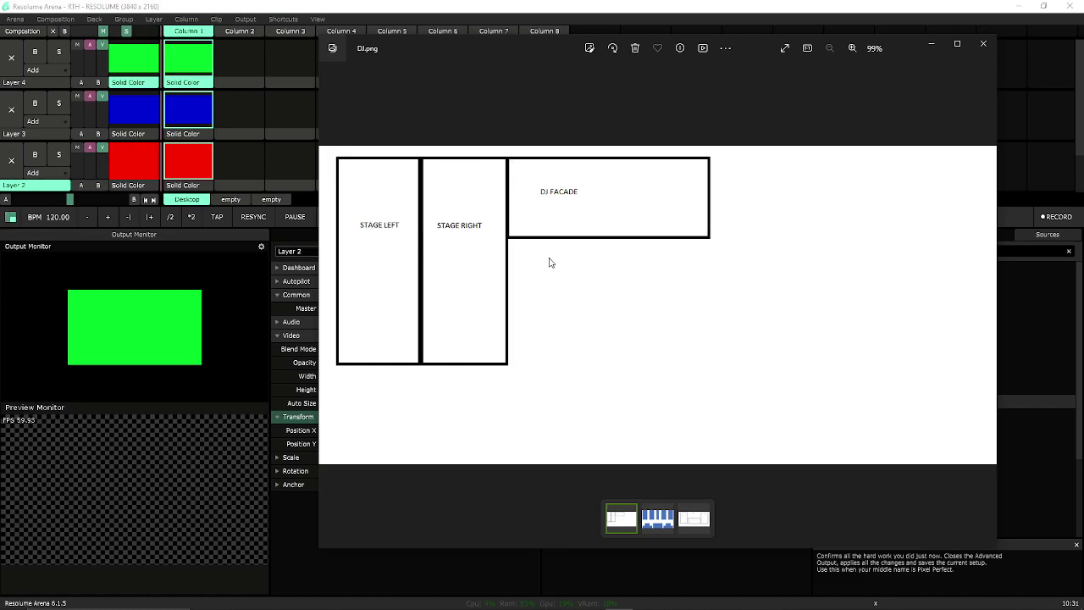
drag(843, 85, 744, 100)
drag(450, 59, 1083, 97)
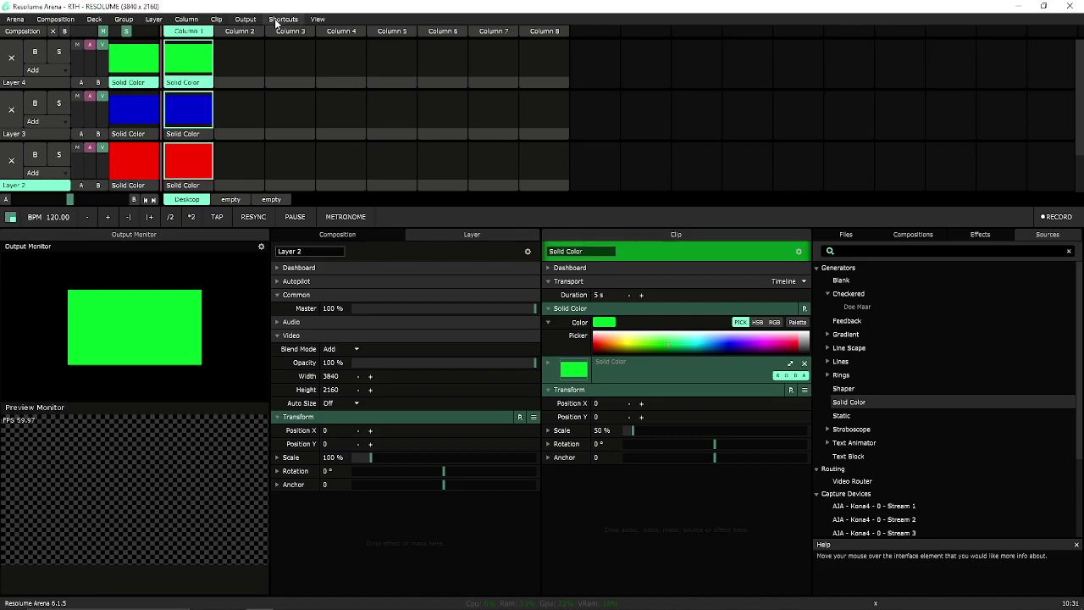
- Reopen Advanced Output and snap the DJ FACADE output slice back against STAGE RIGHT at X 1584, Y 176
click(246, 19)
click(291, 140)
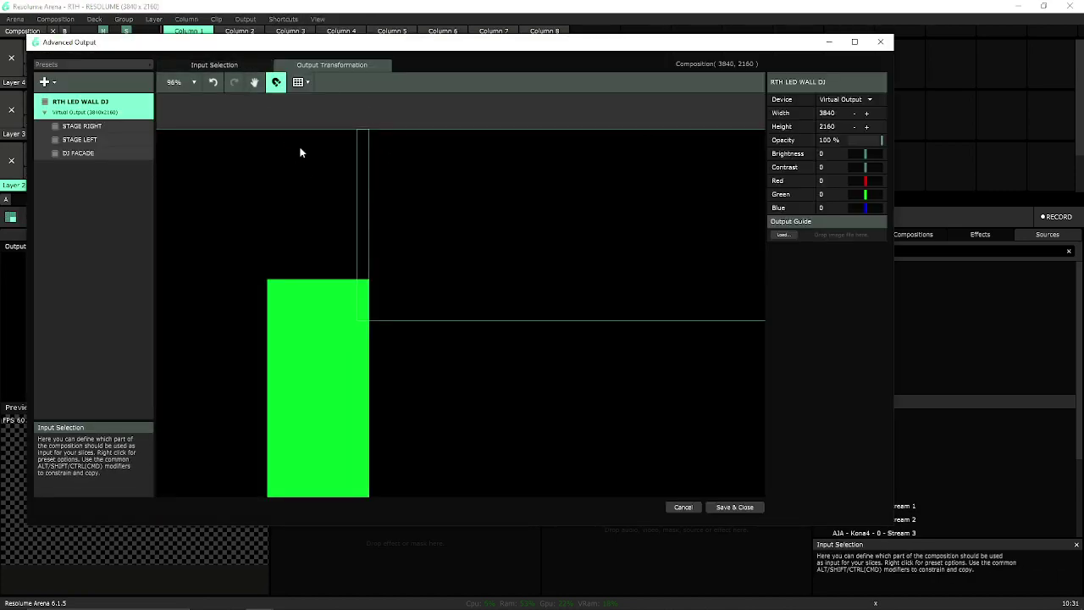
scroll(330, 208, down, 5)
click(357, 226)
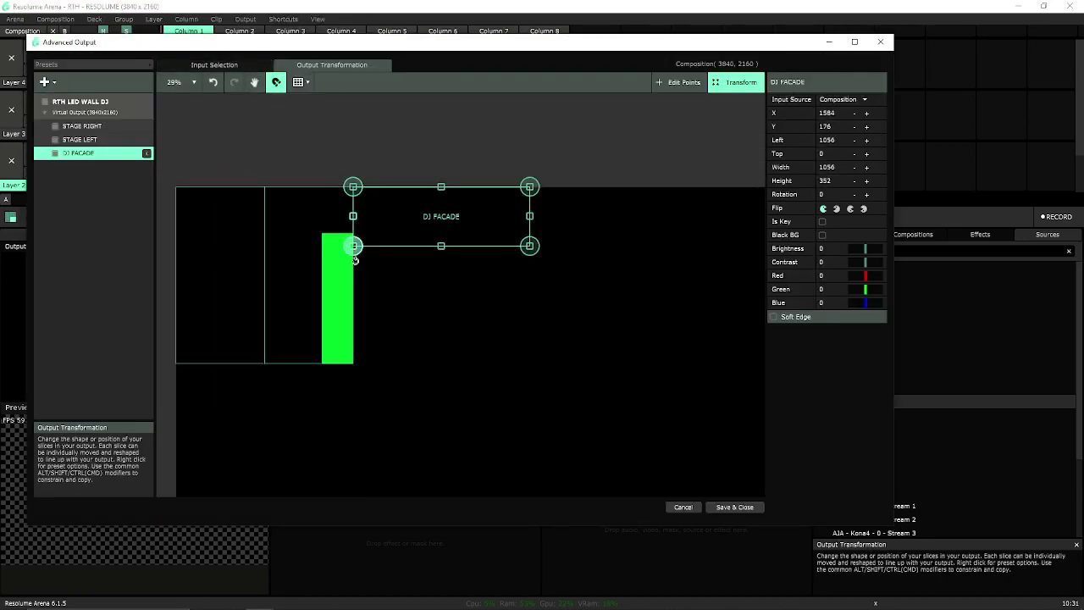
- Examine the output positions and outer corners of the STAGE LEFT, STAGE RIGHT and DJ FACADE slices
click(314, 229)
click(177, 188)
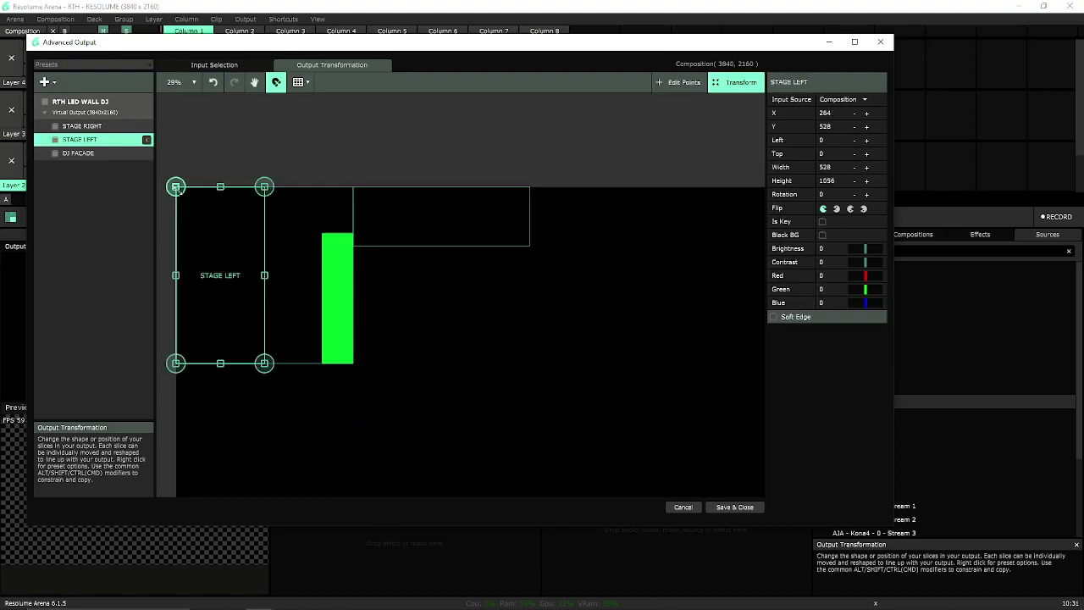
click(530, 189)
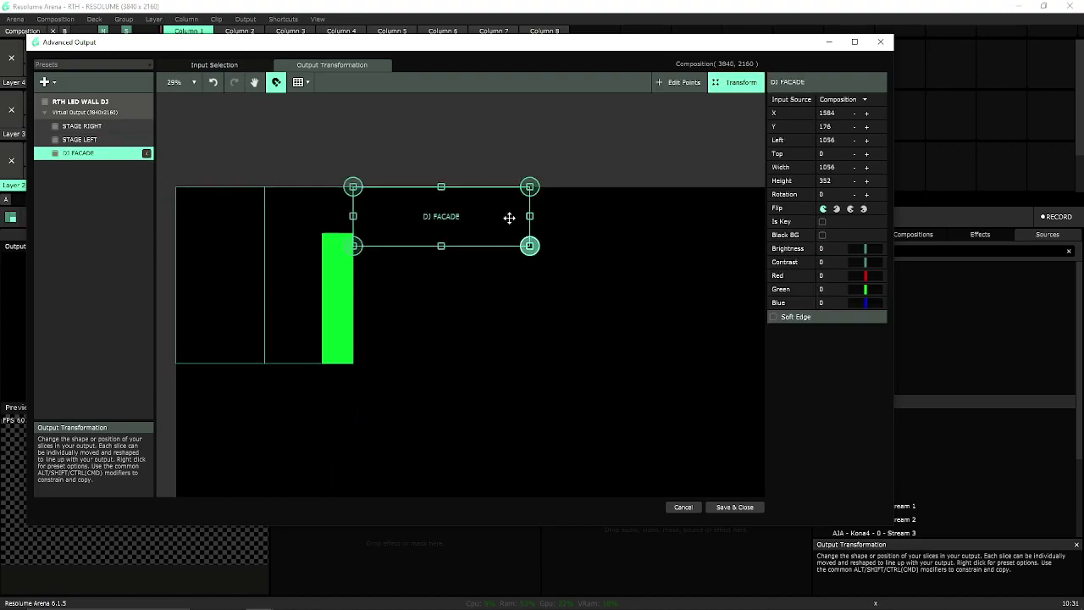
click(208, 201)
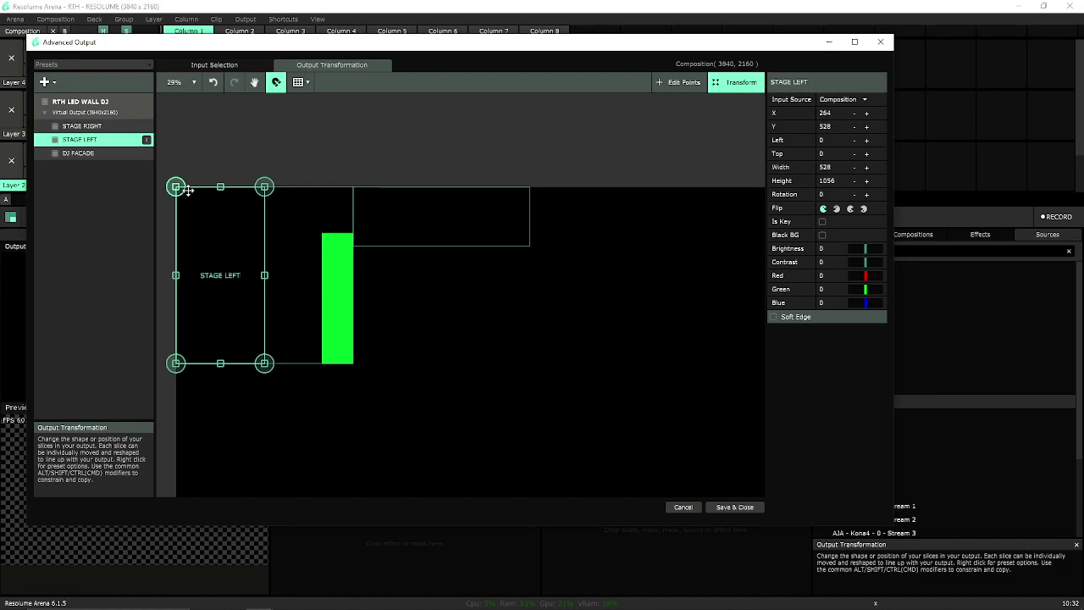
click(345, 179)
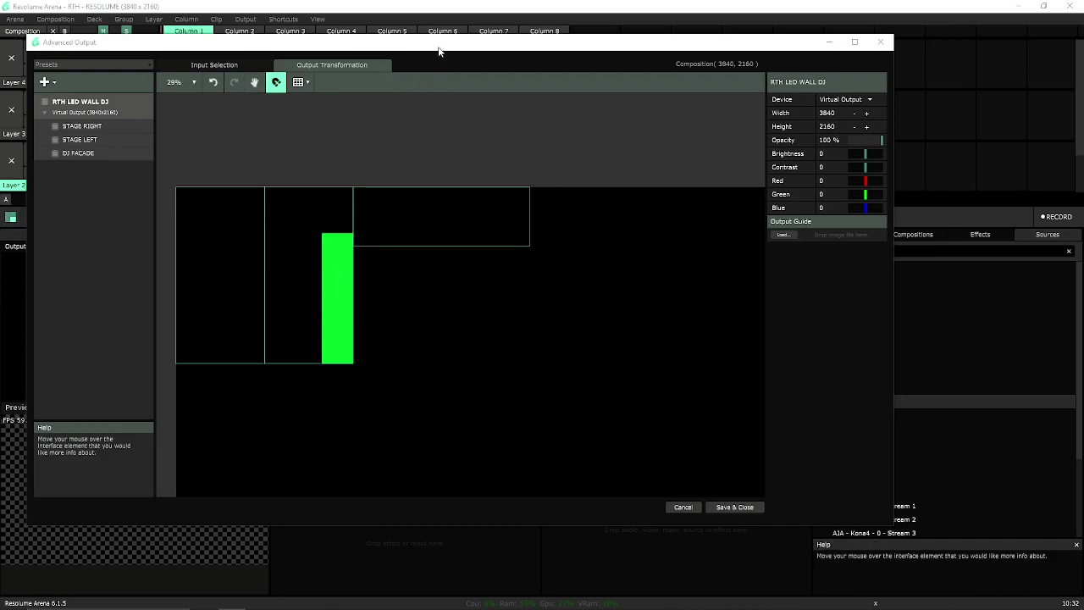
drag(439, 51, 510, 57)
click(341, 235)
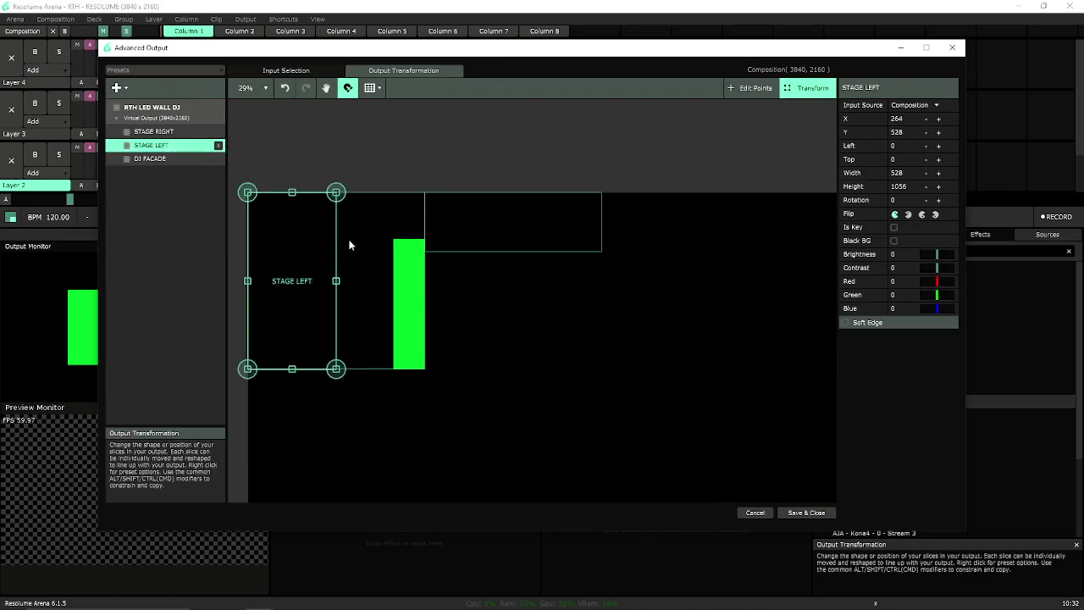
click(383, 239)
click(499, 223)
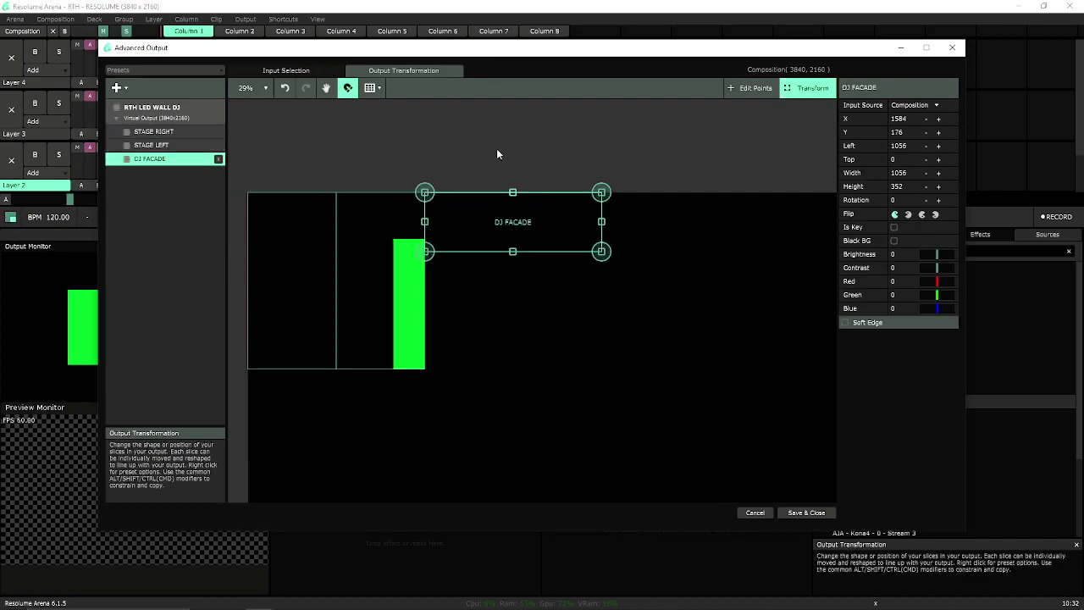
drag(509, 54, 484, 54)
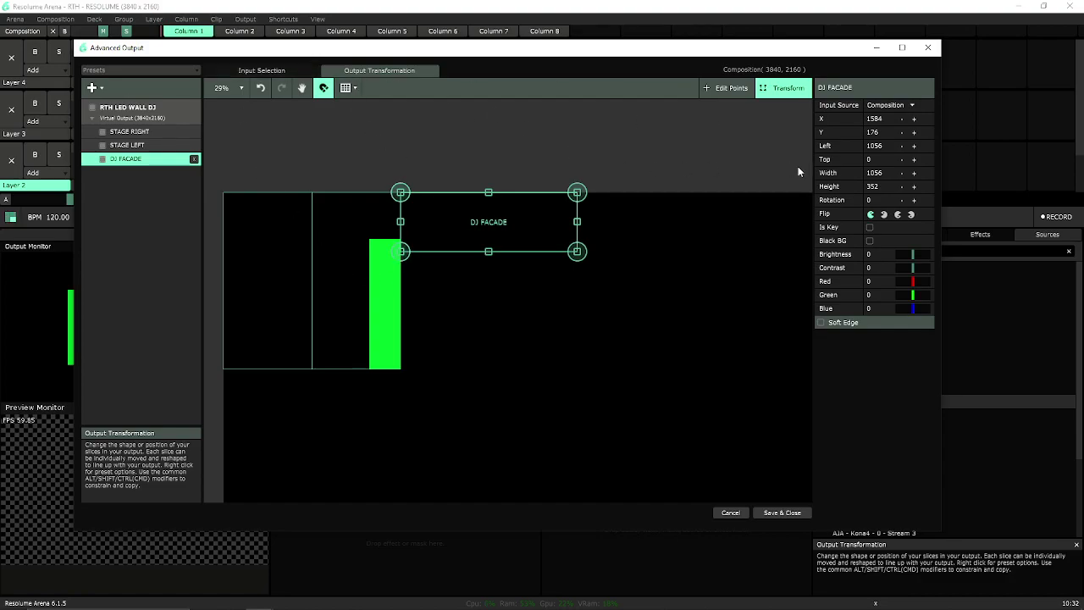
- Snap the DJ FACADE input slice beside STAGE RIGHT again at X 1675, Y 440
click(287, 72)
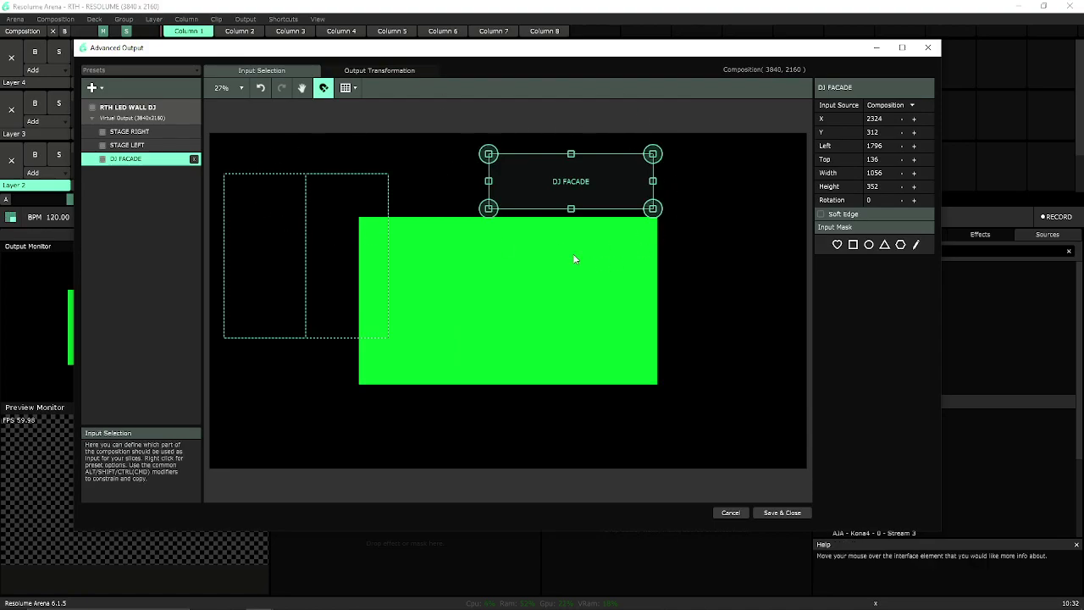
click(347, 268)
drag(574, 182, 474, 203)
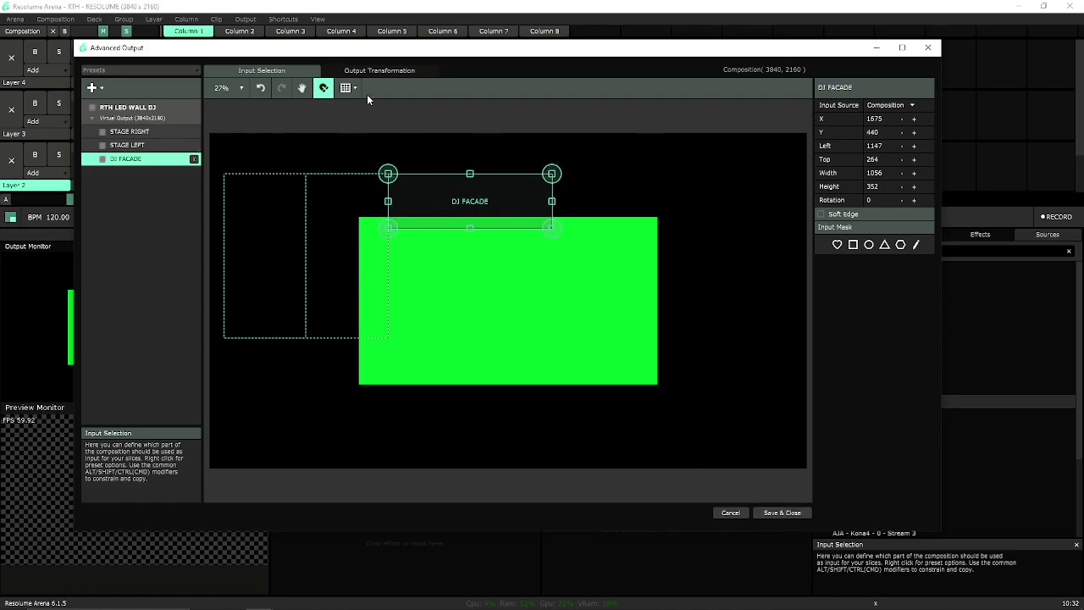
- Move the DJ FACADE, STAGE RIGHT and STAGE LEFT input slices over the green rectangle, and save and close the setup after checking the output
drag(94, 61, 250, 99)
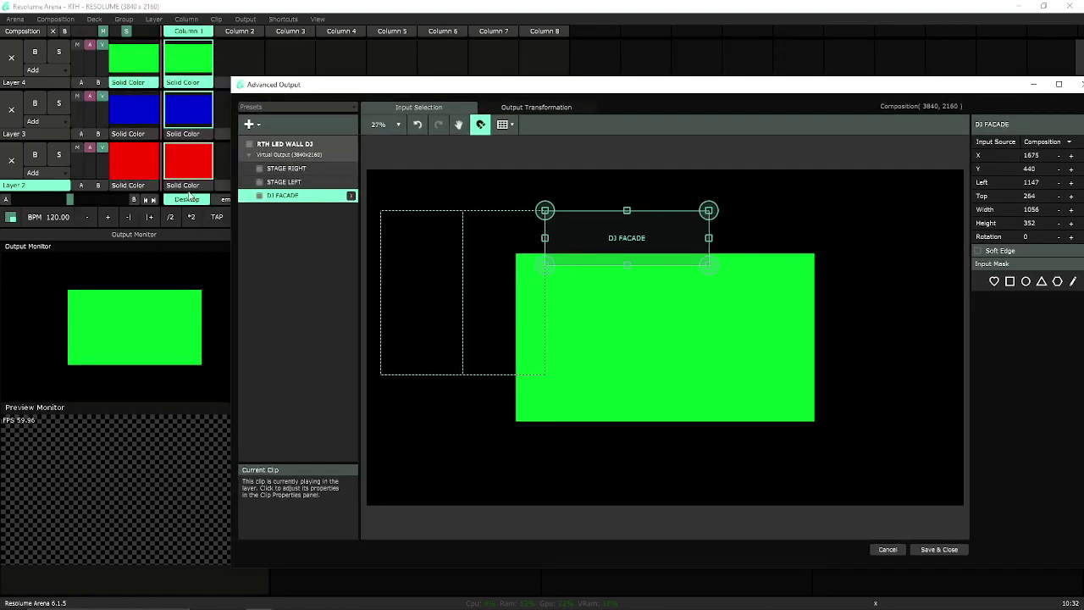
drag(632, 237, 724, 337)
drag(517, 291, 555, 326)
drag(416, 298, 631, 341)
drag(719, 339, 769, 285)
click(536, 106)
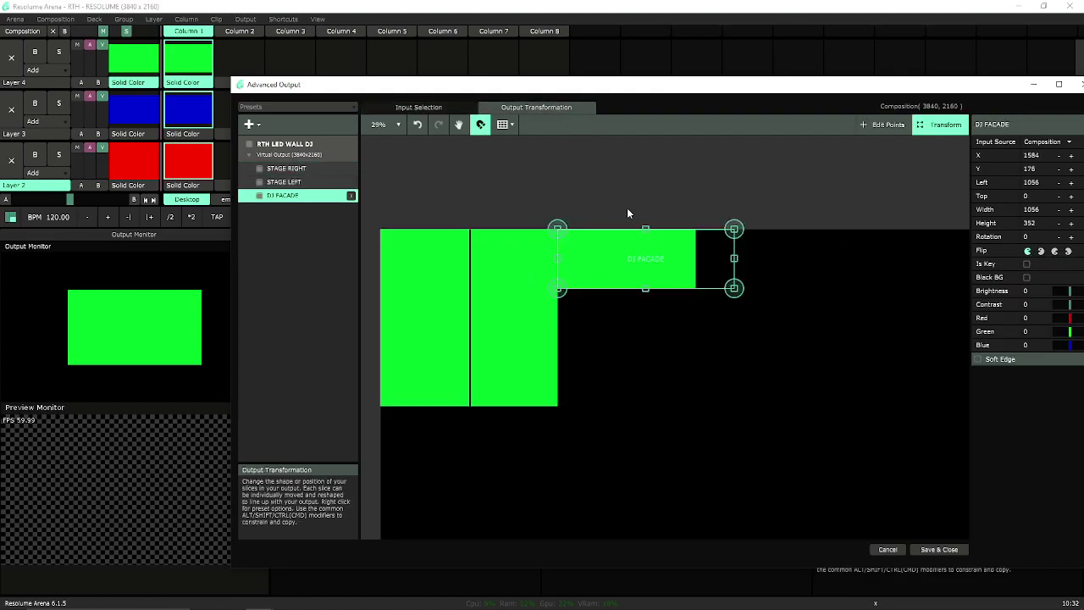
click(939, 549)
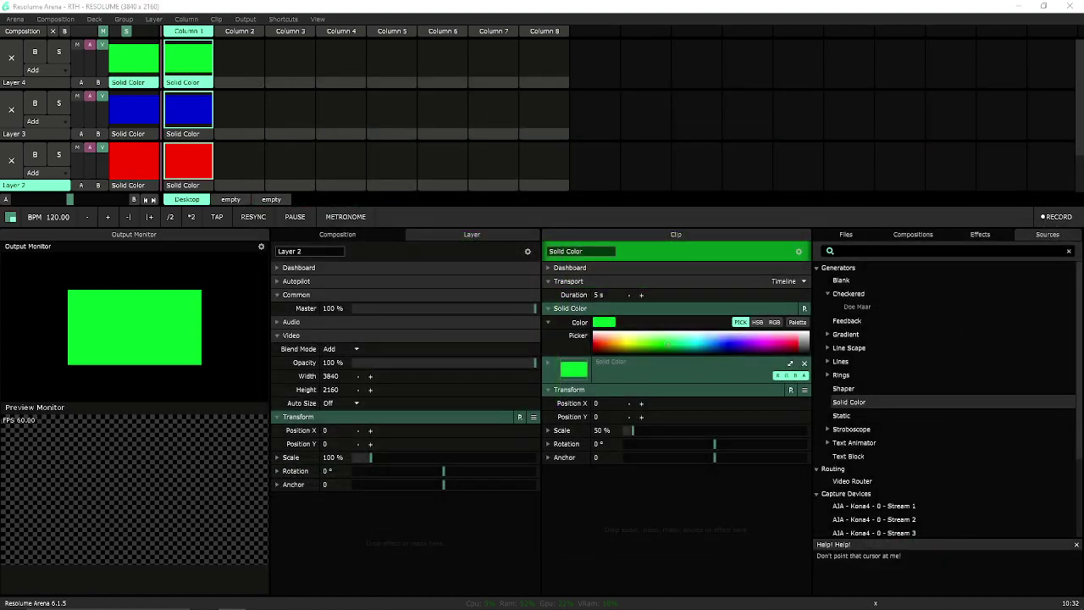